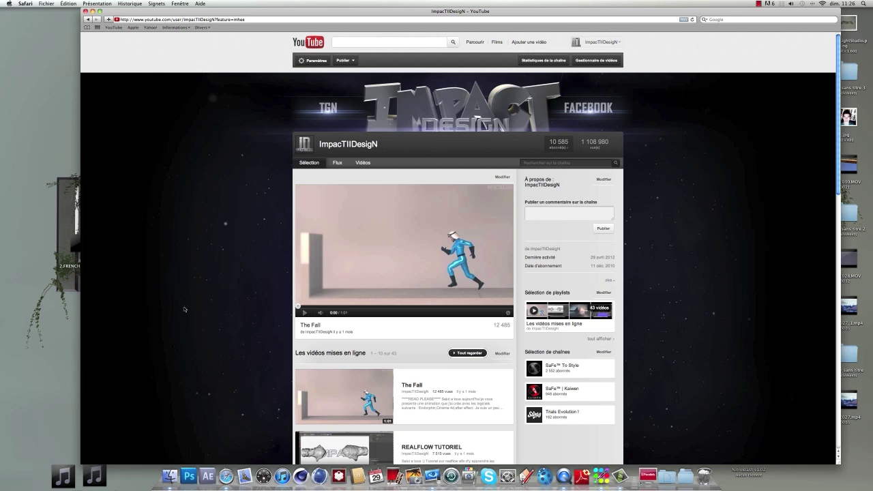
- Look over the ImpacTIIDesigN YouTube channel page and close the browser window
{"action": "scroll", "coordinate": [260, 262], "scroll_direction": "down", "scroll_amount": 2}
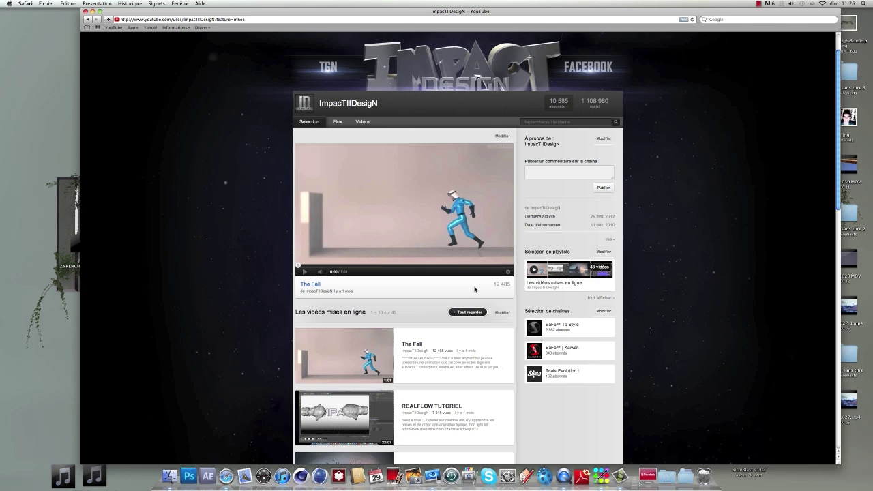
{"action": "scroll", "coordinate": [475, 289], "scroll_direction": "up", "scroll_amount": 2}
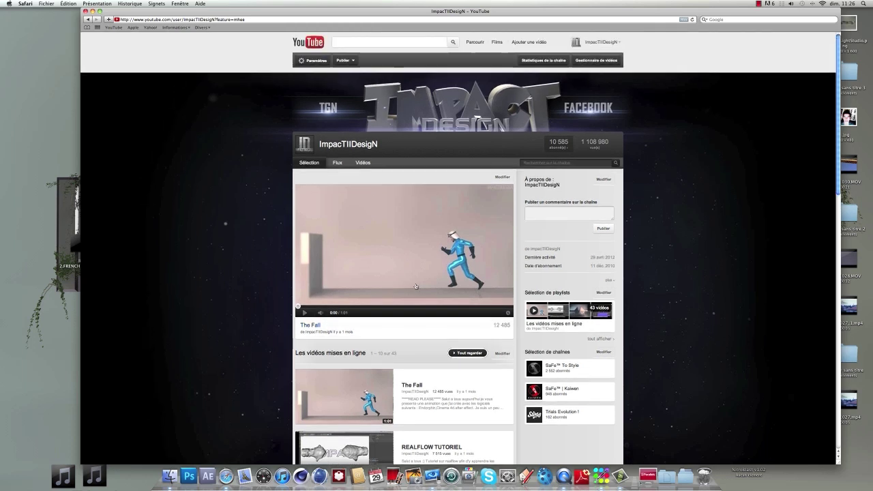
{"action": "left_click", "coordinate": [86, 11]}
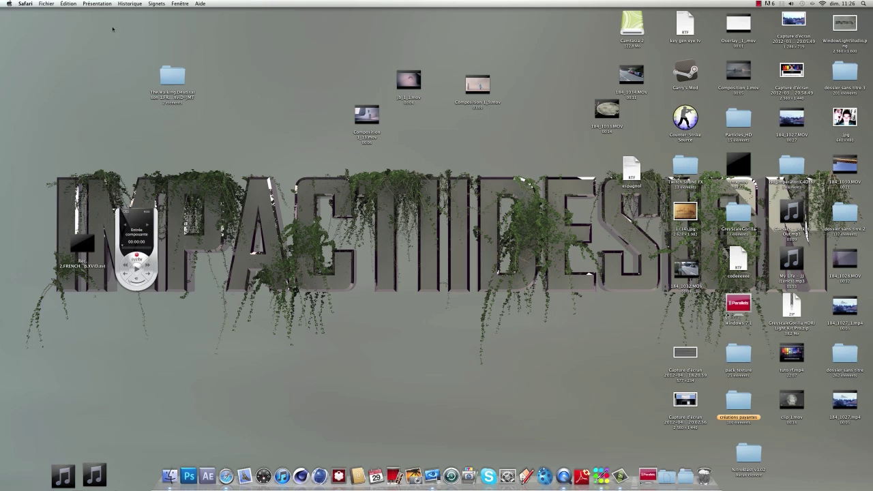
{"action": "left_click", "coordinate": [575, 292]}
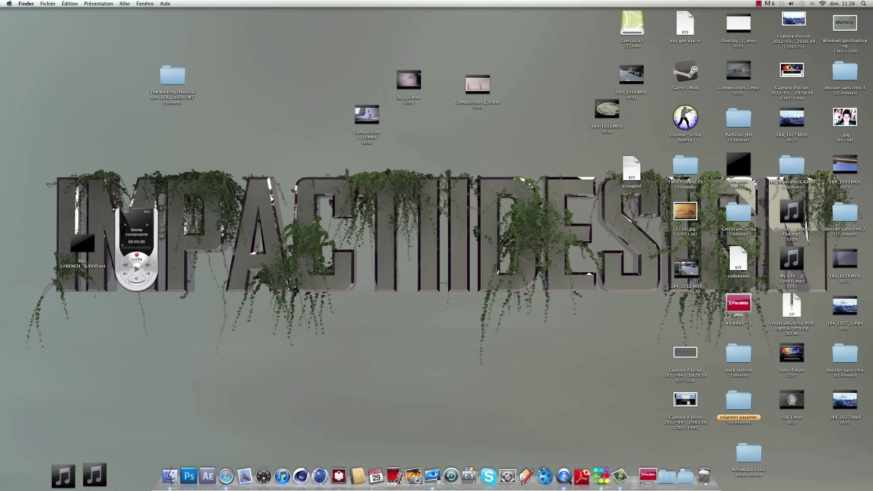
- Preview Composition 1_9.mov from the desktop, skip to the fight scene near its end, and close the preview
{"action": "left_click", "coordinate": [488, 98]}
{"action": "key", "text": "space"}
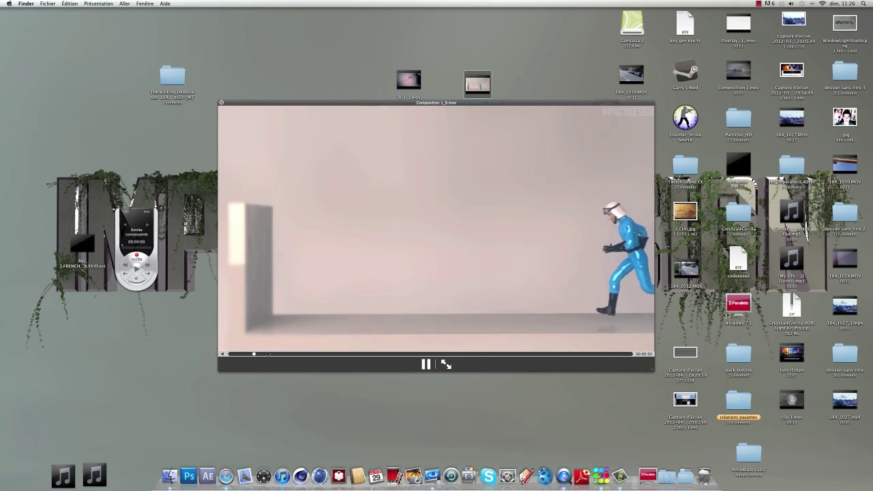
{"action": "left_click_drag", "start_coordinate": [258, 354], "coordinate": [576, 365]}
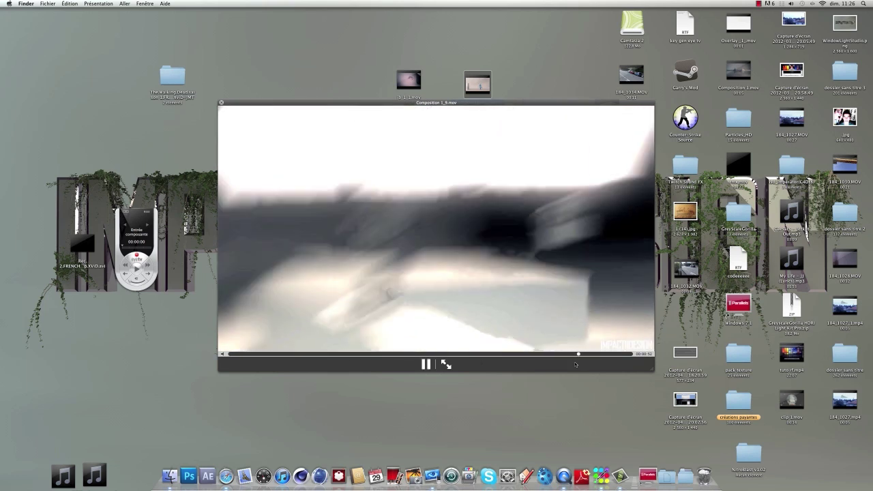
{"action": "key", "text": "space"}
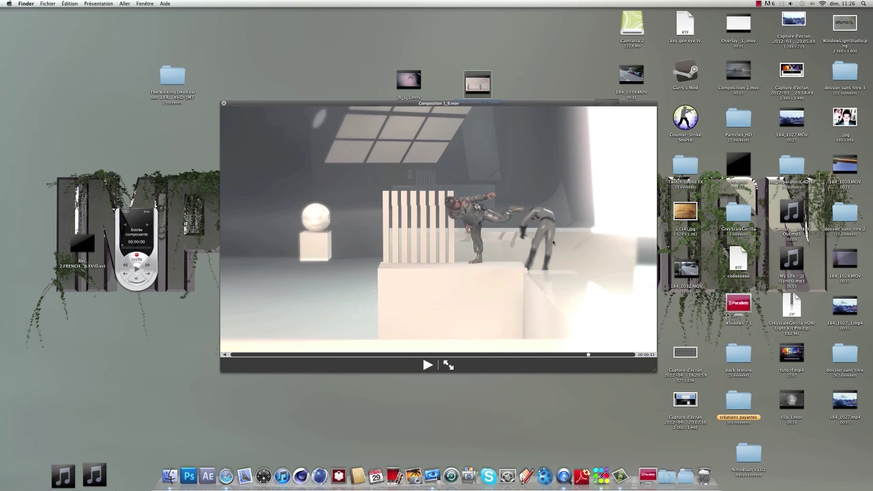
{"action": "left_click", "coordinate": [428, 365]}
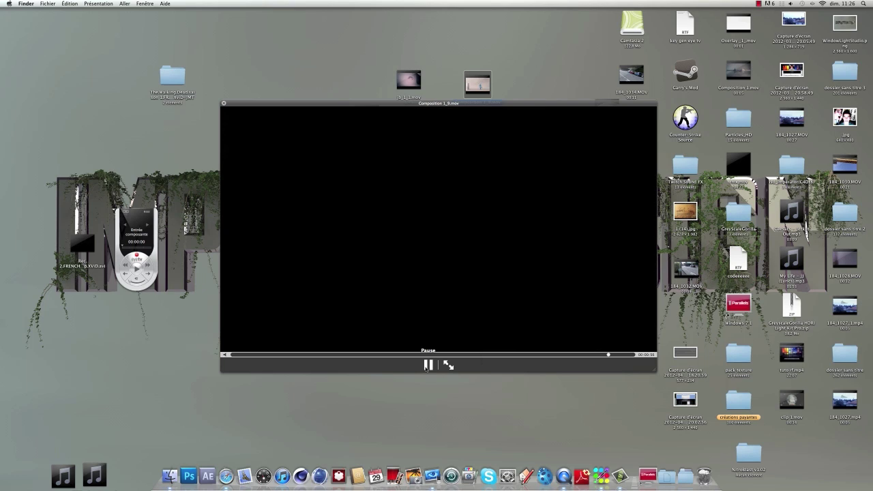
{"action": "left_click", "coordinate": [428, 365]}
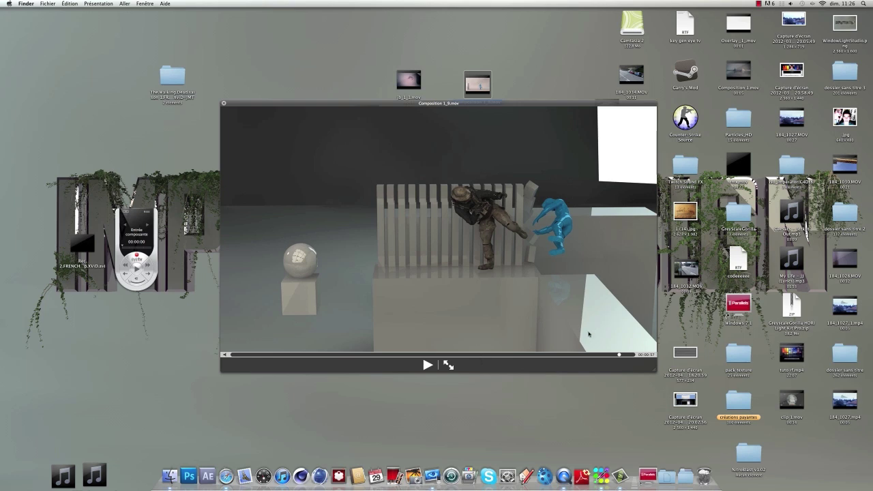
{"action": "left_click_drag", "start_coordinate": [619, 355], "coordinate": [608, 356]}
{"action": "left_click", "coordinate": [223, 104]}
- Preview Composition 1_13.mov from the desktop, replay the moment the falling figure hits the floor, and close the preview
{"action": "left_click", "coordinate": [375, 121]}
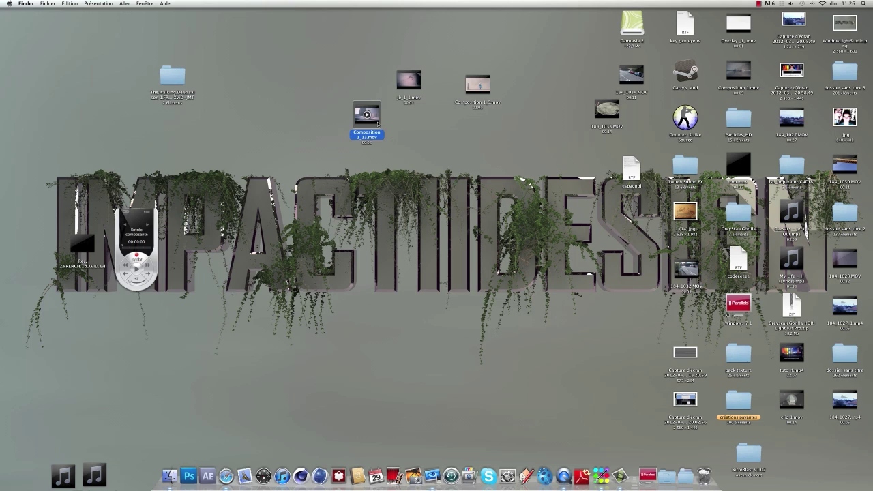
{"action": "key", "text": "space"}
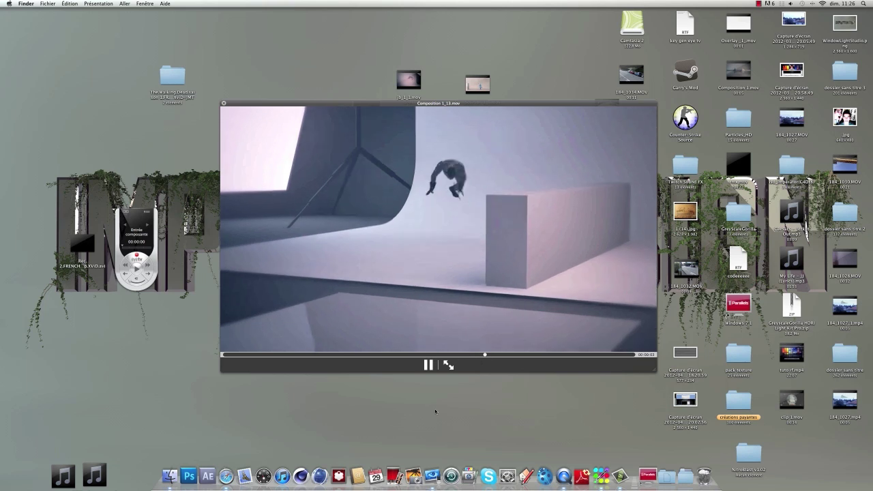
{"action": "left_click_drag", "start_coordinate": [572, 355], "coordinate": [524, 364]}
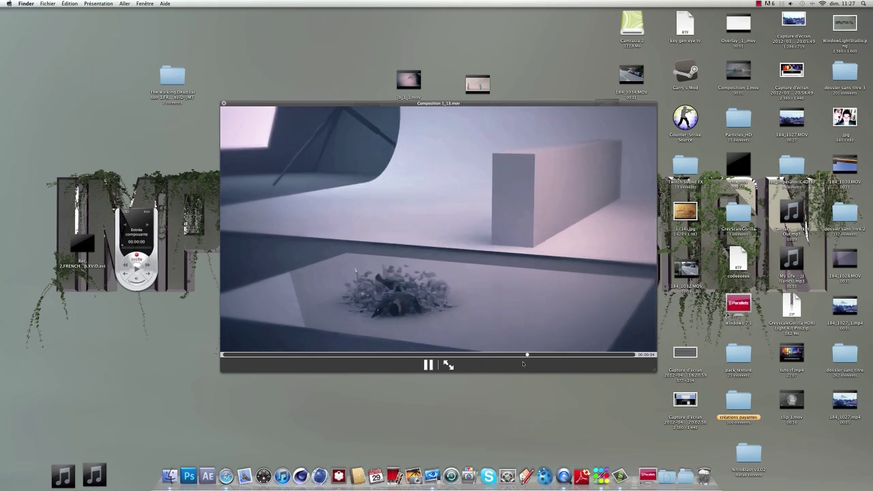
{"action": "left_click", "coordinate": [429, 365]}
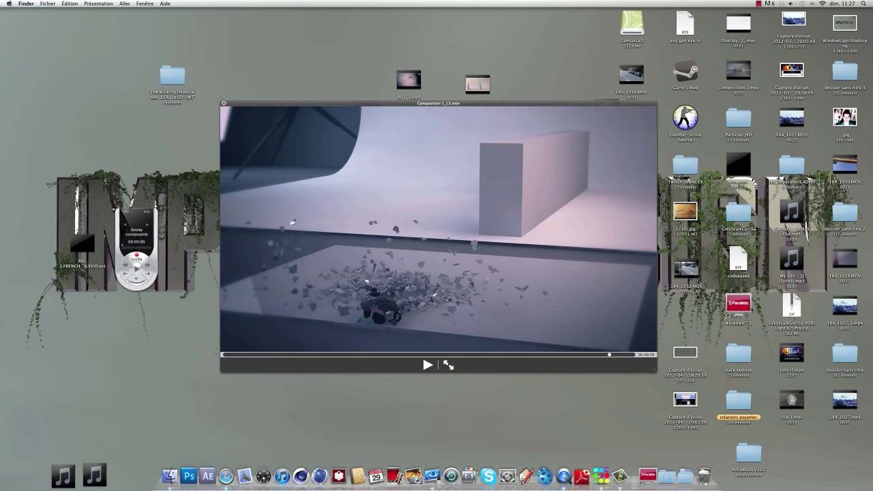
{"action": "left_click_drag", "start_coordinate": [604, 356], "coordinate": [521, 368]}
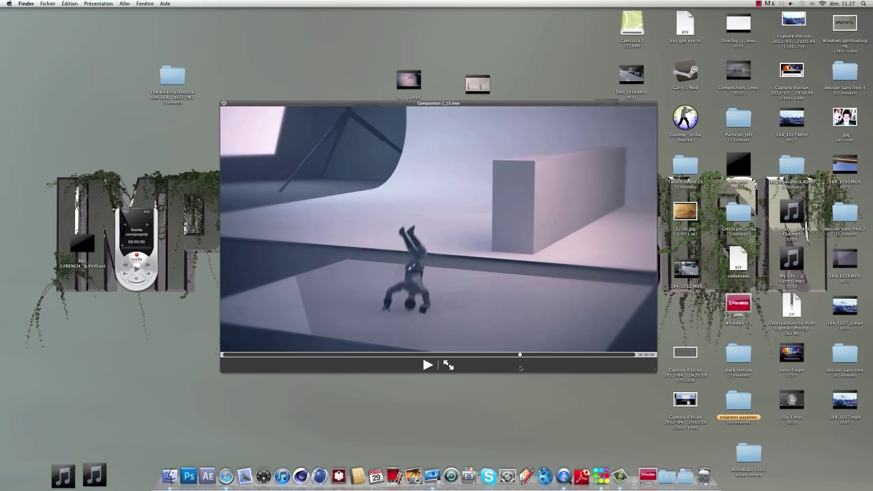
{"action": "left_click", "coordinate": [224, 104]}
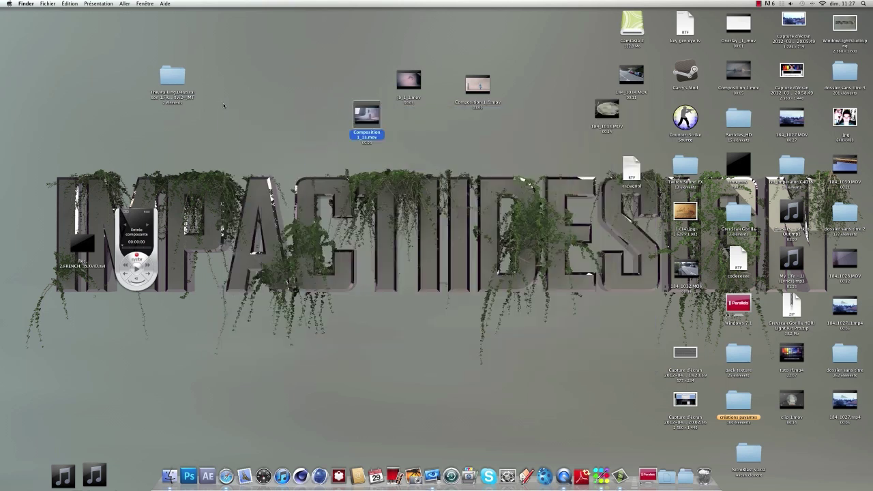
{"action": "left_click", "coordinate": [232, 114]}
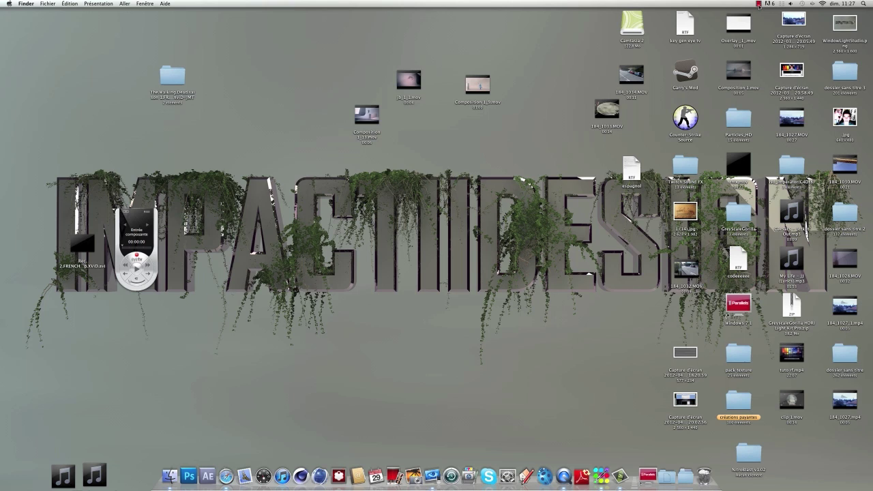
{"action": "left_click", "coordinate": [759, 3]}
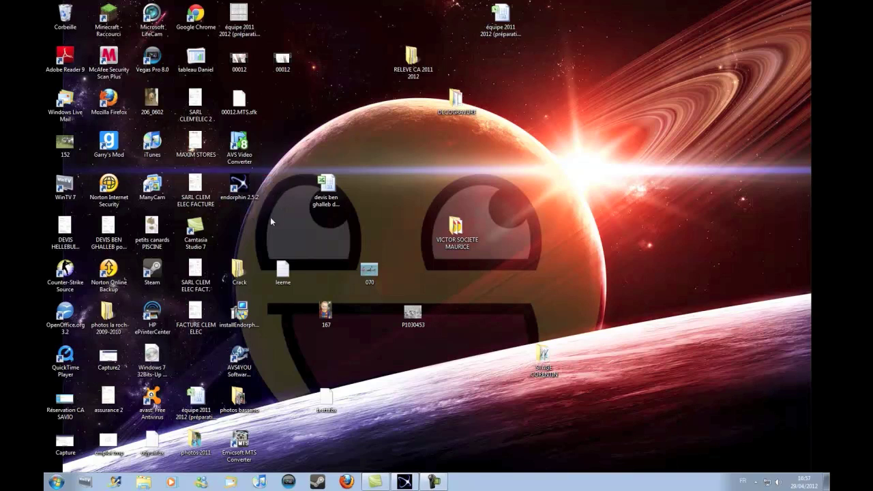
- Move the WinTV 7 shortcut between the 167 and P1030453 files on the desktop and switch to endorphin
{"action": "left_click_drag", "start_coordinate": [65, 185], "coordinate": [369, 313]}
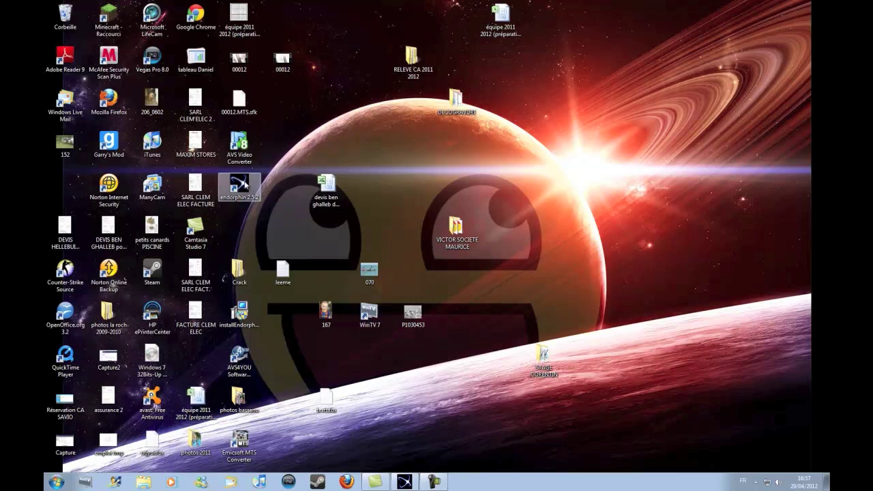
{"action": "left_click", "coordinate": [404, 482]}
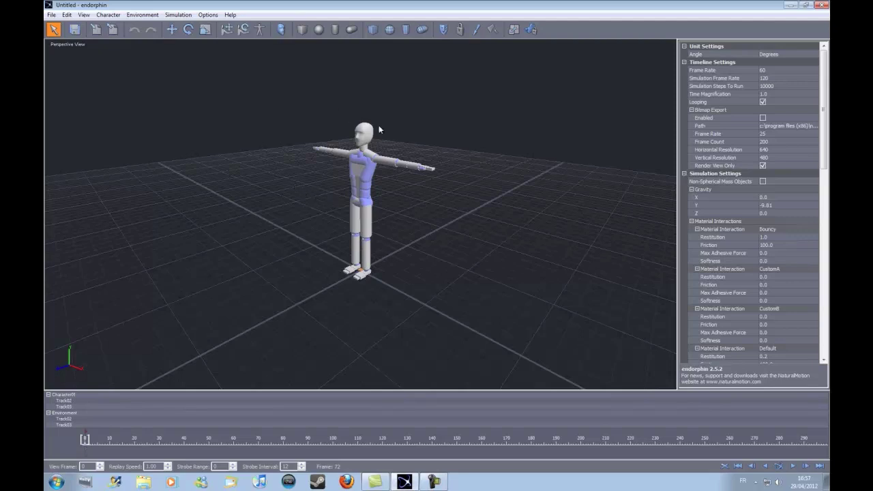
- Select the whole default character in the perspective view and delete it
{"action": "left_click_drag", "start_coordinate": [288, 106], "coordinate": [474, 296]}
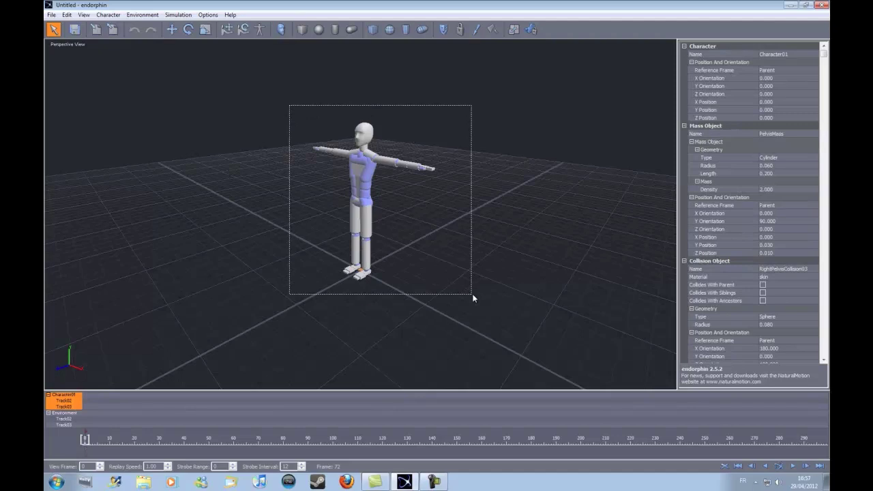
{"action": "left_click", "coordinate": [66, 14]}
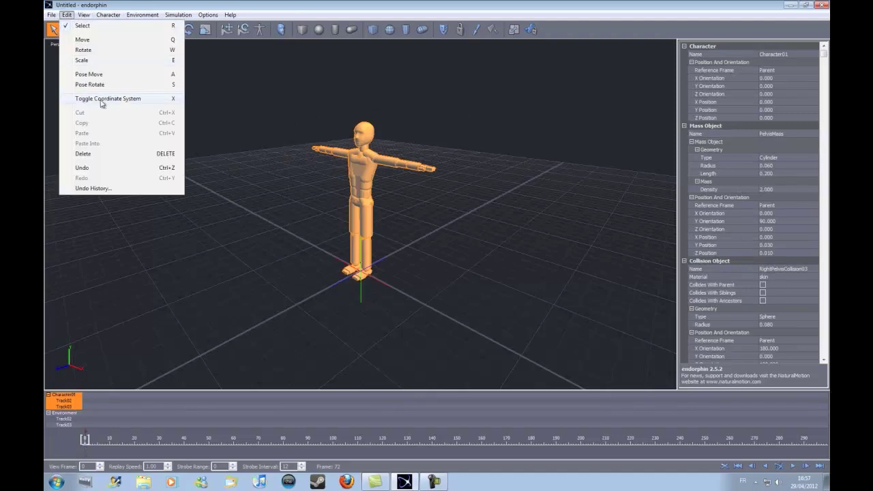
{"action": "left_click", "coordinate": [102, 153]}
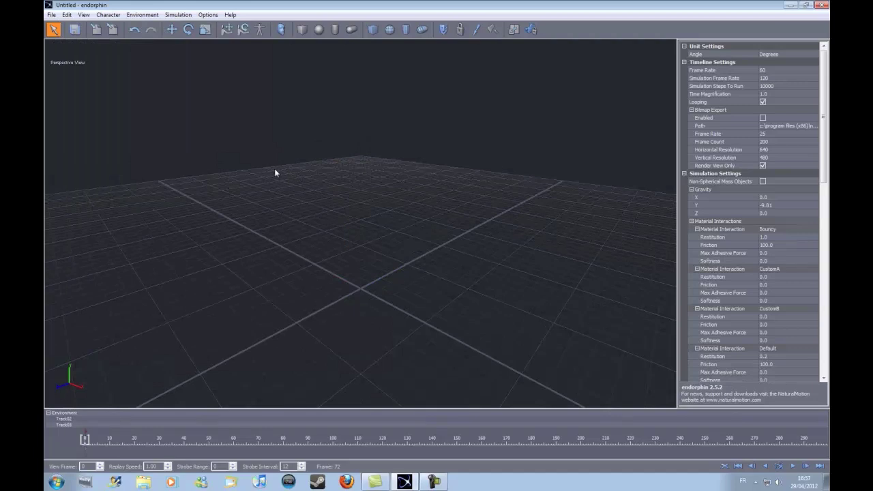
- Add the Audiomotion1 simulation character to the scene
{"action": "left_click", "coordinate": [108, 14]}
{"action": "left_click", "coordinate": [118, 25]}
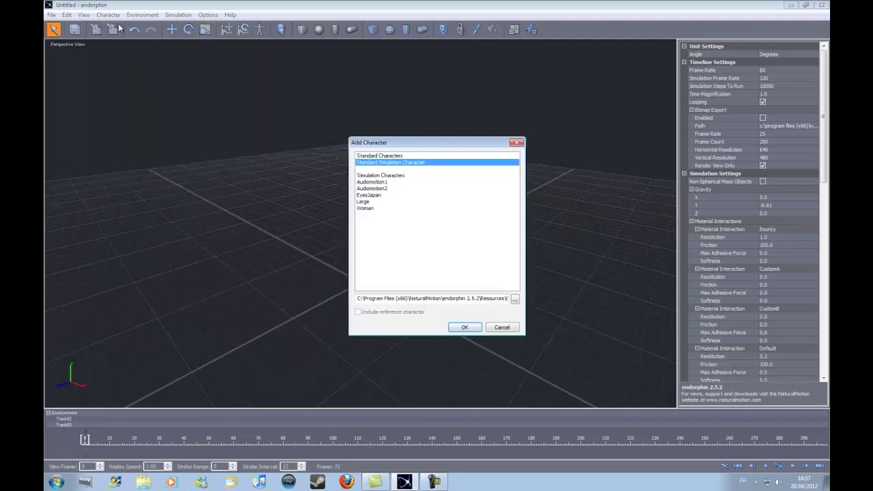
{"action": "left_click", "coordinate": [374, 182]}
{"action": "left_click", "coordinate": [465, 328]}
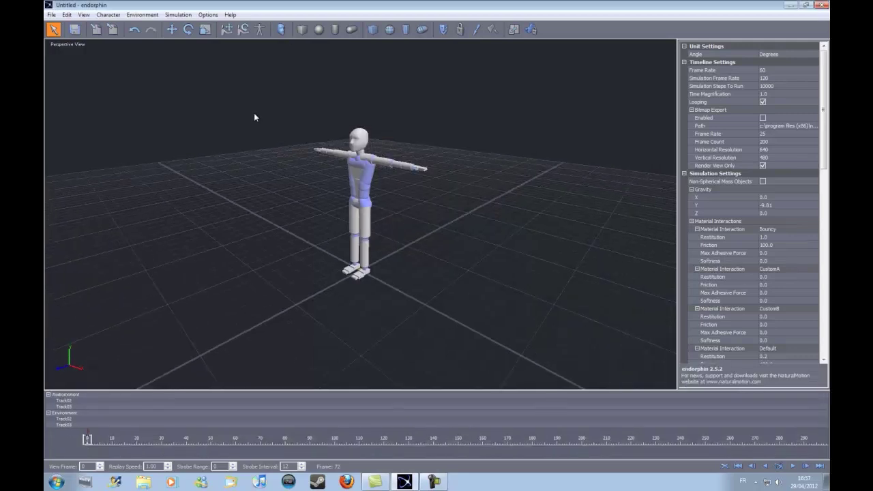
- Create an animation event for the whole Audiomotion1 character, choosing Run.fbx from the Resources, Animation, Audiomotion1, FBX folder
{"action": "left_click_drag", "start_coordinate": [258, 102], "coordinate": [481, 310]}
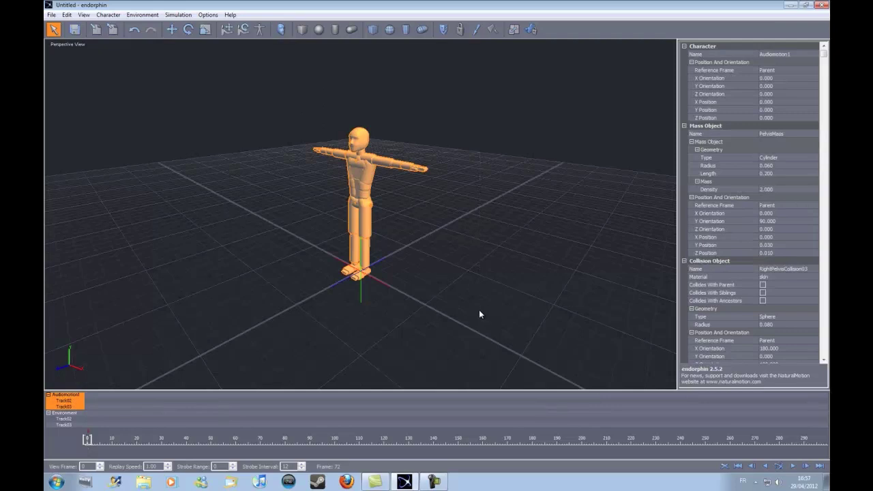
{"action": "left_click", "coordinate": [113, 16]}
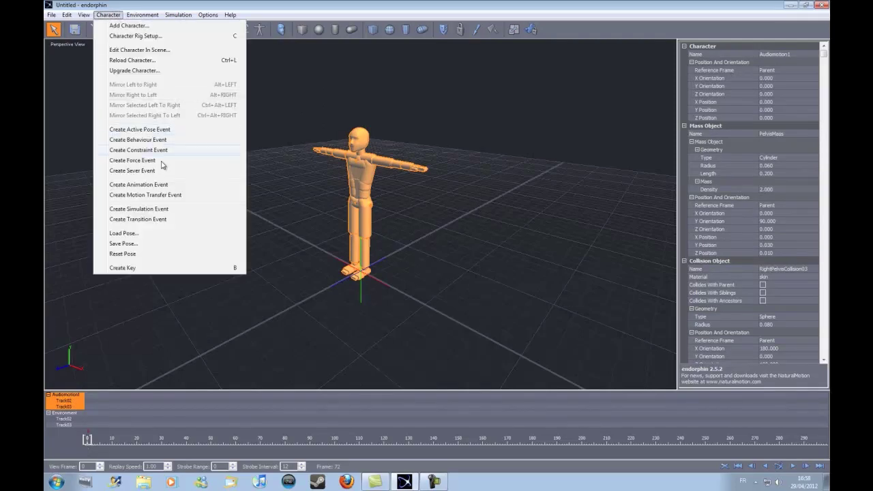
{"action": "left_click", "coordinate": [165, 184]}
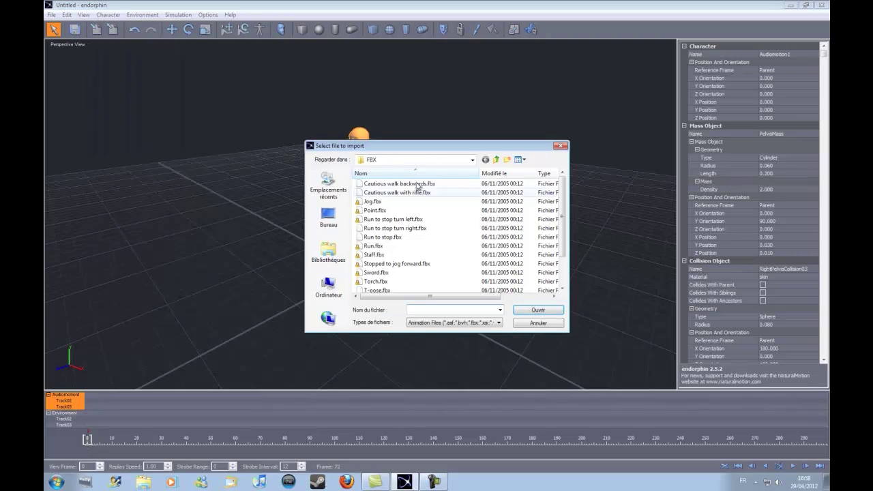
{"action": "left_click", "coordinate": [471, 159]}
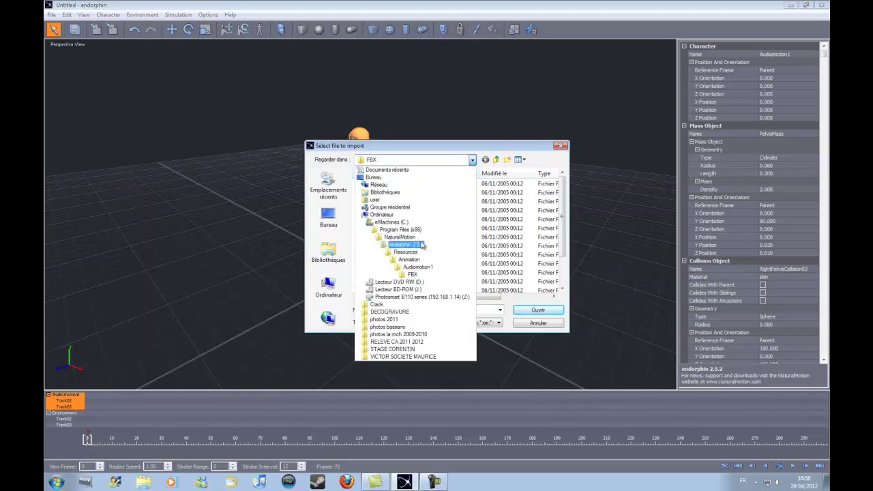
{"action": "left_click", "coordinate": [415, 246]}
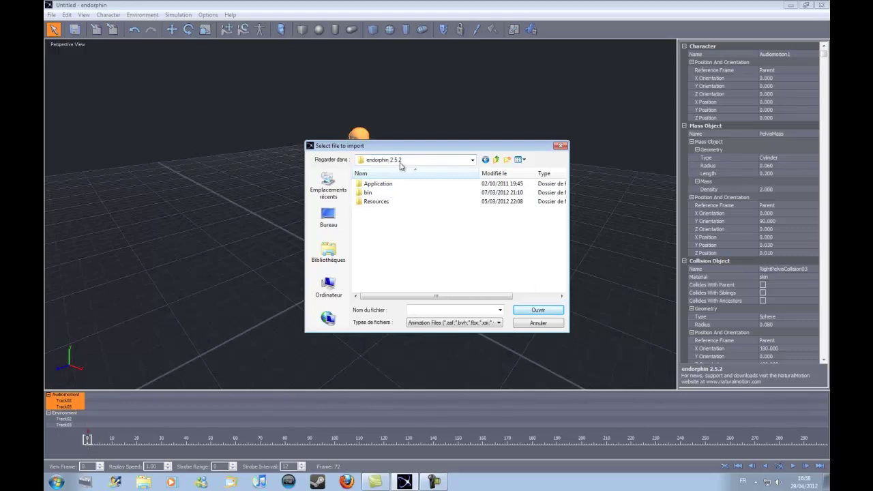
{"action": "double_click", "coordinate": [375, 202]}
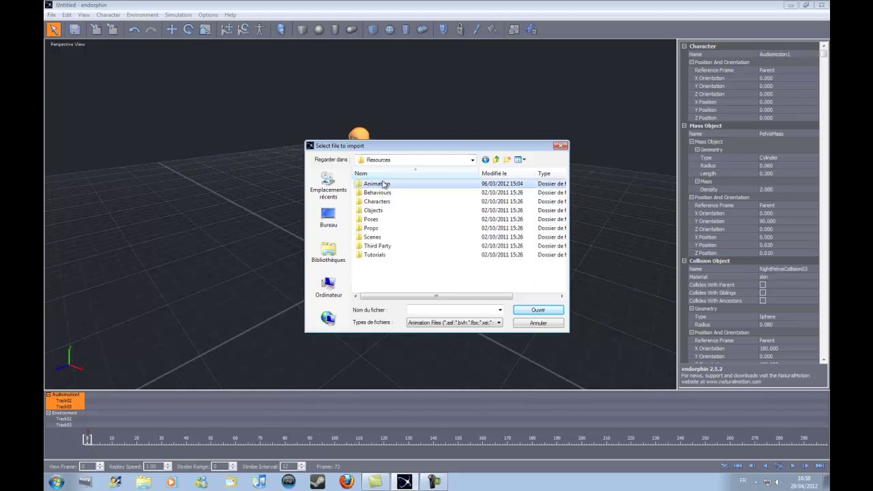
{"action": "double_click", "coordinate": [382, 184]}
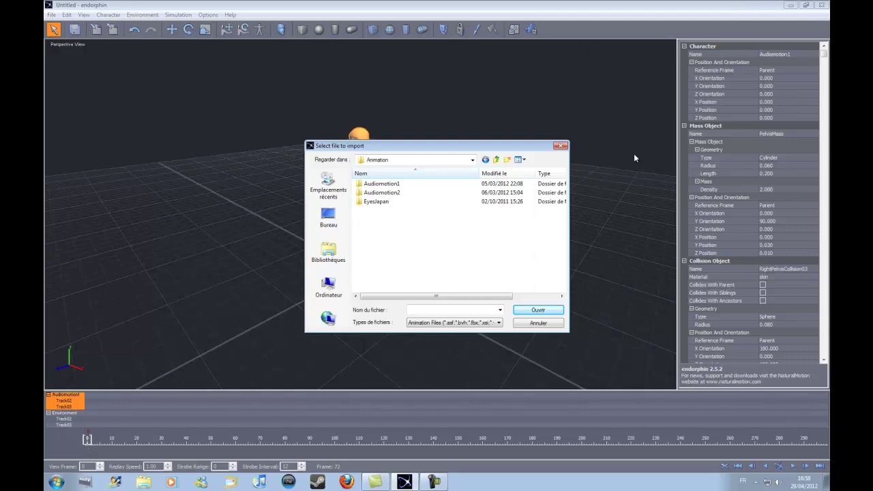
{"action": "double_click", "coordinate": [379, 184]}
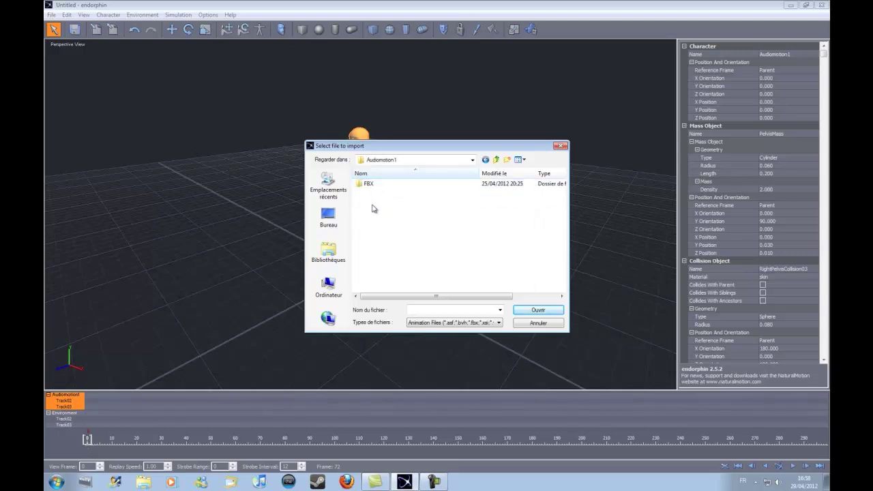
{"action": "double_click", "coordinate": [368, 184]}
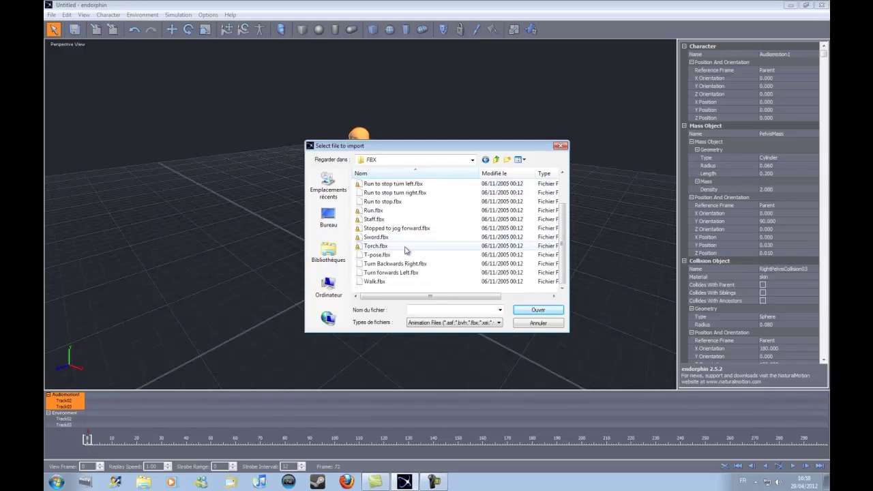
{"action": "left_click", "coordinate": [386, 246]}
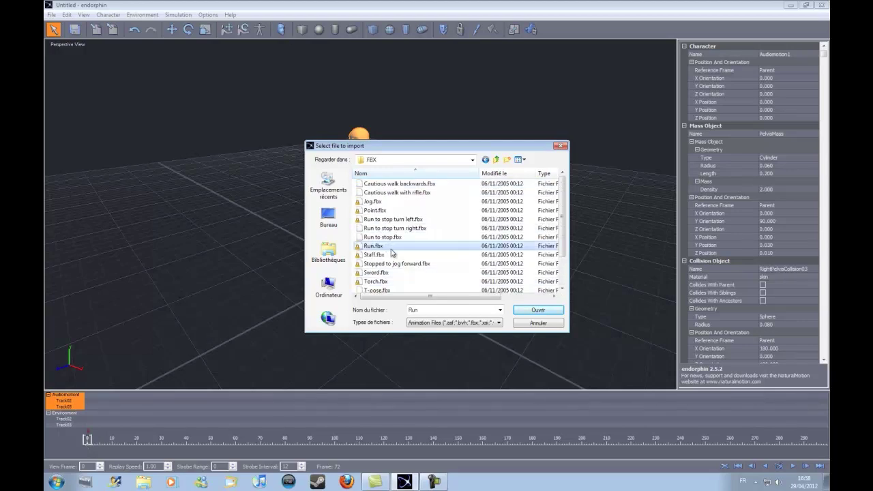
{"action": "left_click", "coordinate": [537, 311]}
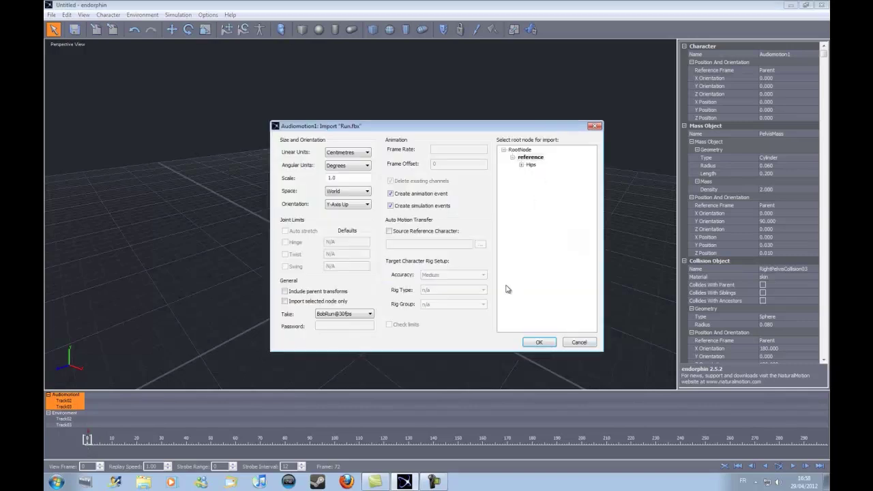
- Enable a source reference character for the motion transfer, choose Audiomotion1, and import the Run.fbx motion
{"action": "left_click", "coordinate": [390, 232]}
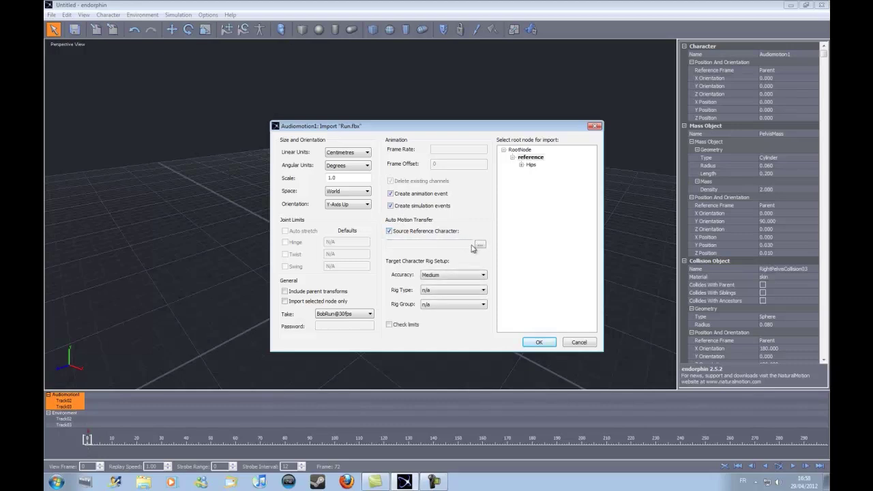
{"action": "left_click", "coordinate": [480, 243]}
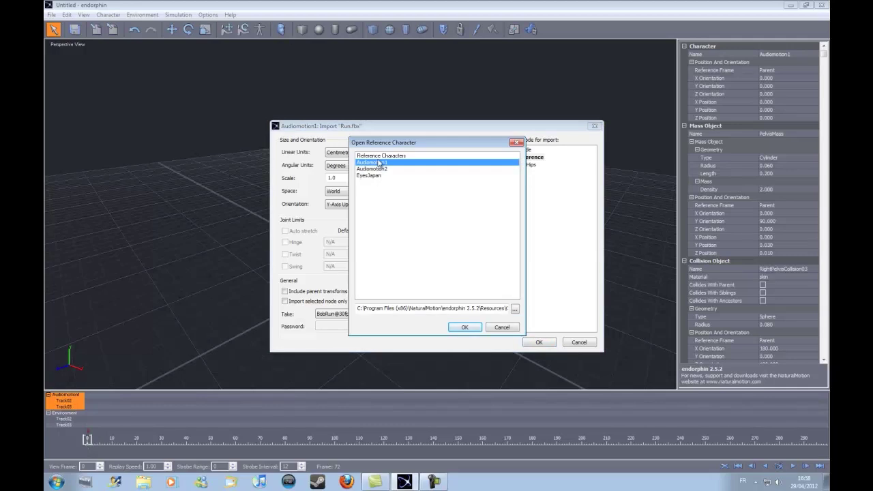
{"action": "left_click", "coordinate": [464, 327]}
{"action": "left_click", "coordinate": [526, 343]}
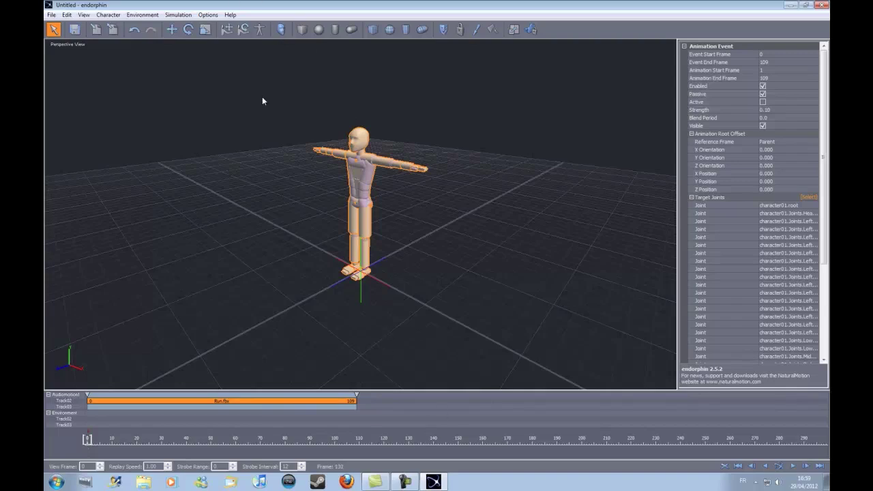
- Simulate the scene from frame 0 and stop the simulation at frame 172
{"action": "left_click", "coordinate": [178, 14]}
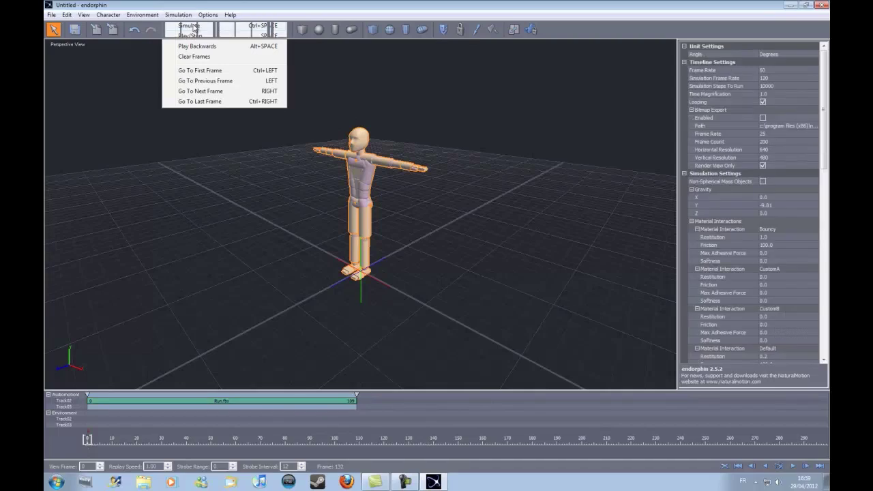
{"action": "left_click", "coordinate": [190, 26]}
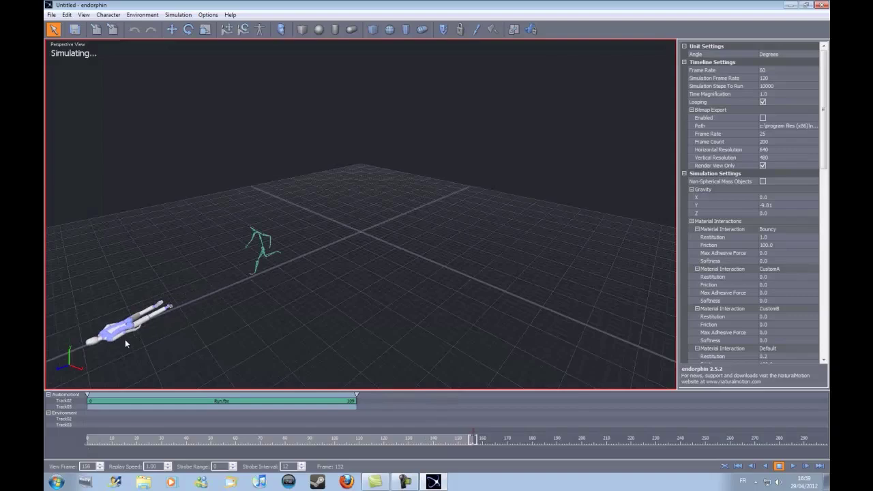
{"action": "left_click", "coordinate": [778, 466]}
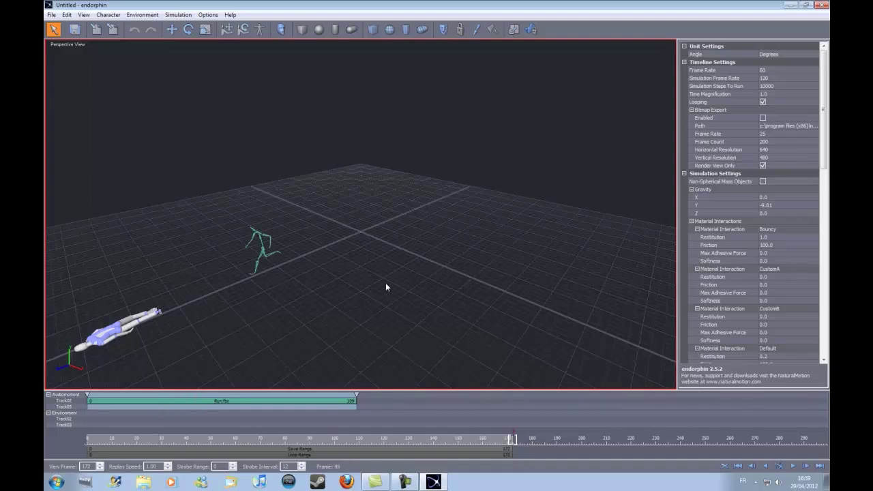
- Start exporting everything to Mes documents as an FBX 6.0 file named tutoooooo
{"action": "left_click", "coordinate": [51, 14]}
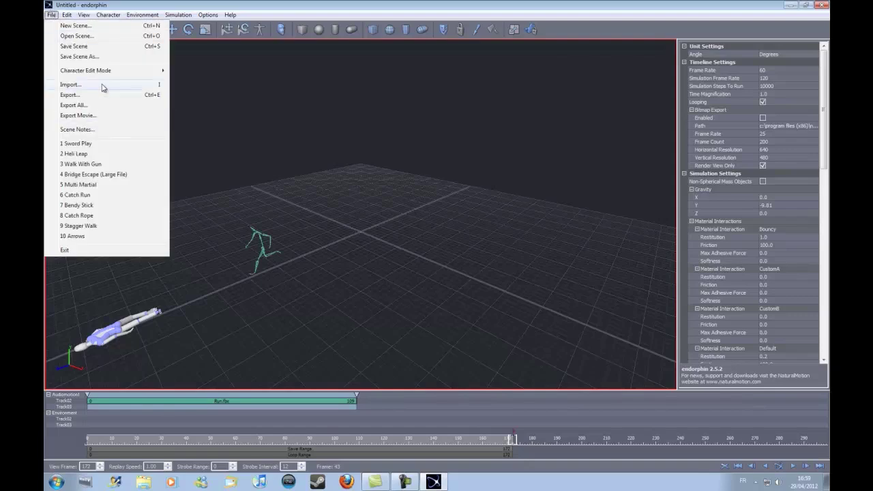
{"action": "left_click", "coordinate": [93, 105]}
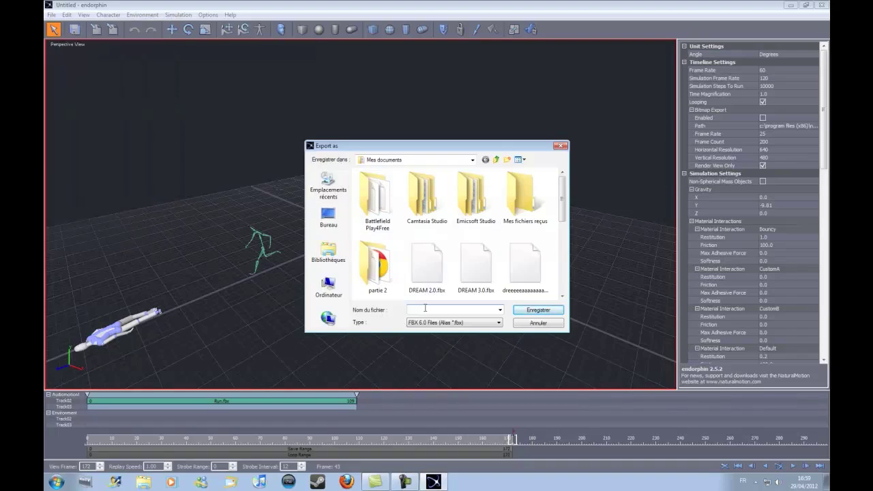
{"action": "type", "text": "tutoooooo"}
{"action": "left_click", "coordinate": [456, 322]}
{"action": "left_click", "coordinate": [451, 324]}
{"action": "left_click", "coordinate": [442, 325]}
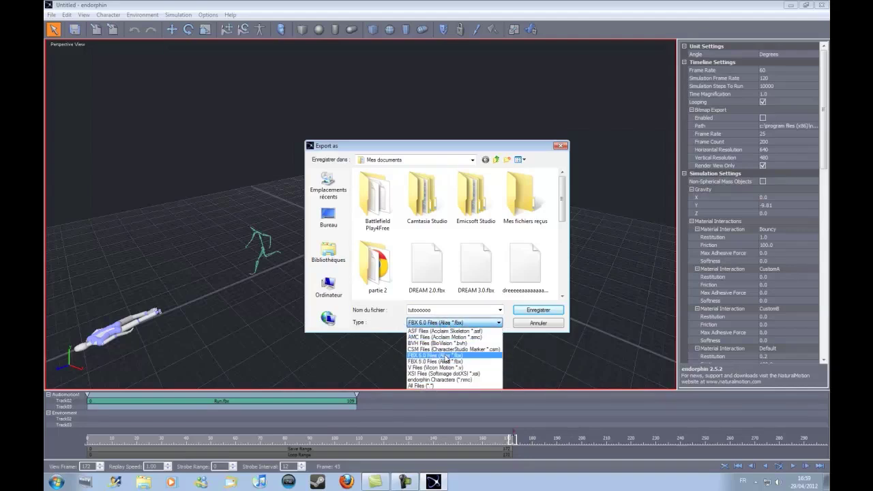
{"action": "left_click", "coordinate": [444, 356]}
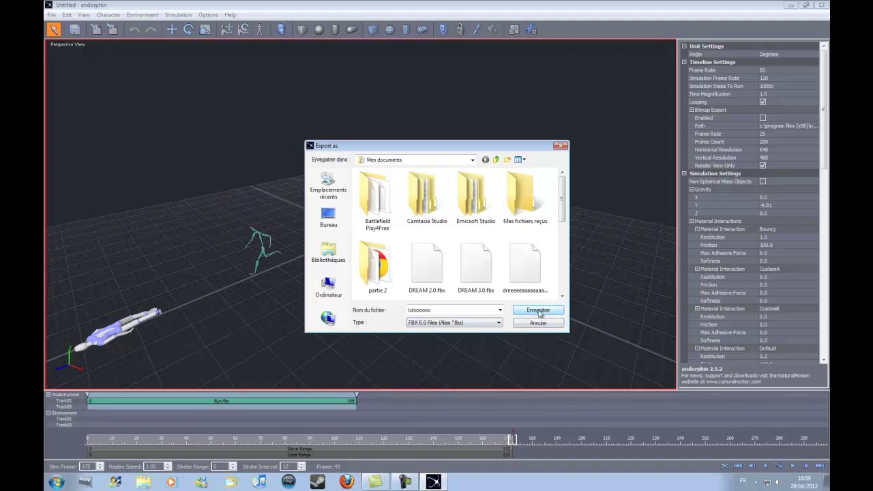
{"action": "left_click", "coordinate": [538, 311]}
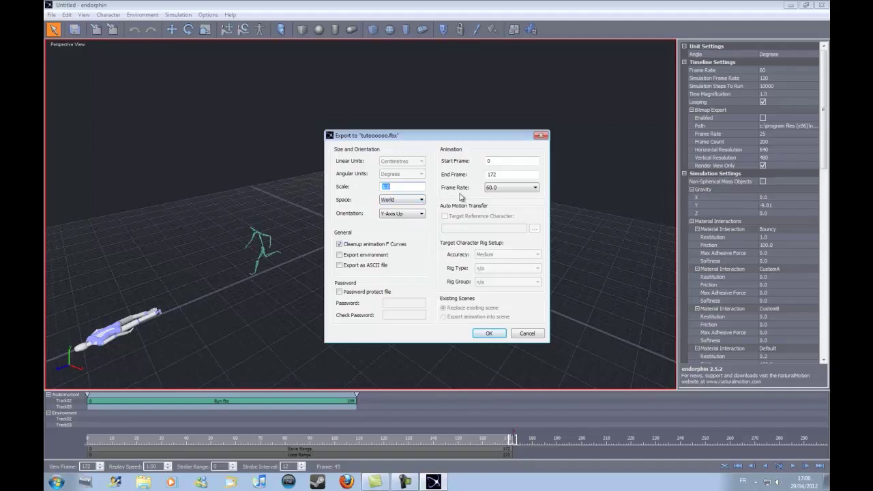
- Set the export frame rate to 29.969999 and complete the export using a single file
{"action": "left_click", "coordinate": [502, 189]}
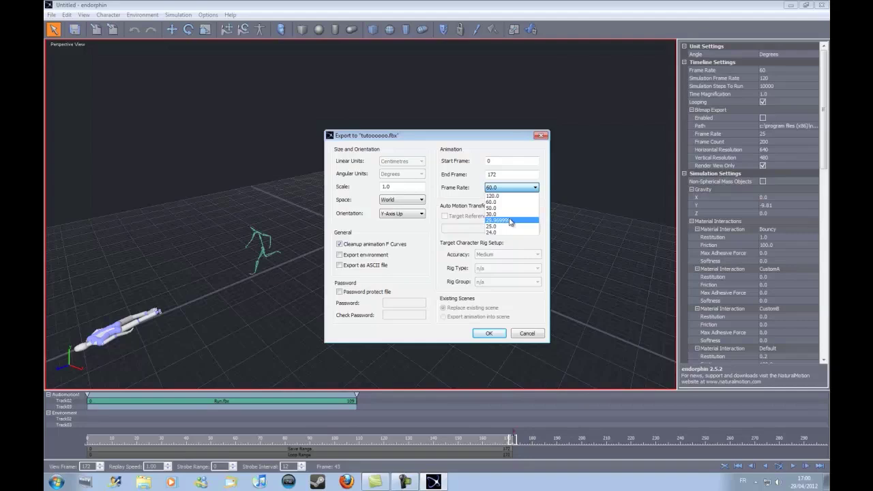
{"action": "left_click", "coordinate": [517, 222]}
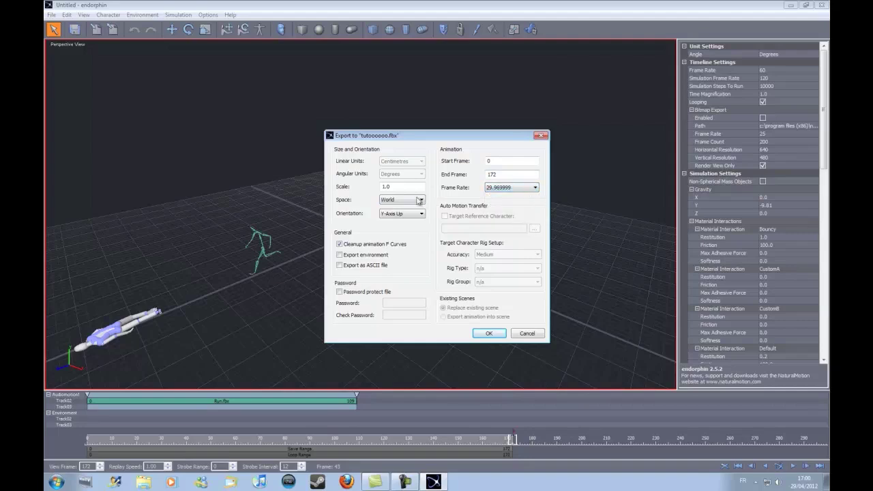
{"action": "left_click", "coordinate": [493, 332]}
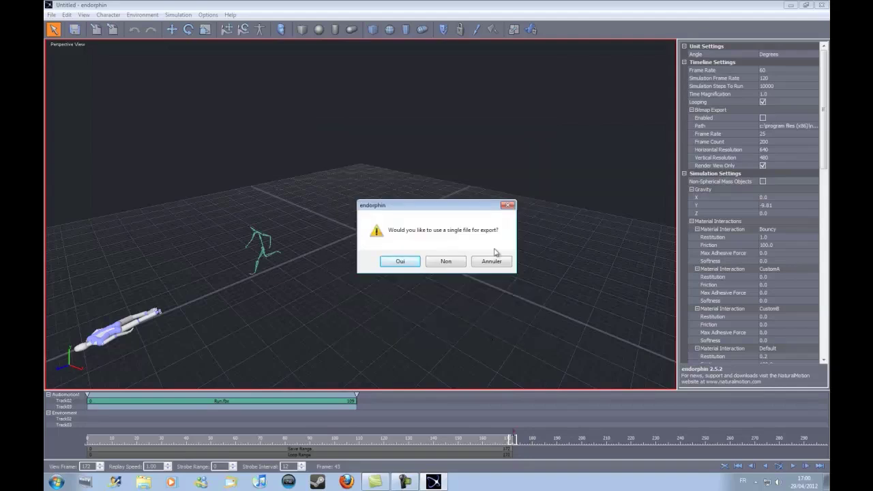
{"action": "left_click", "coordinate": [403, 264]}
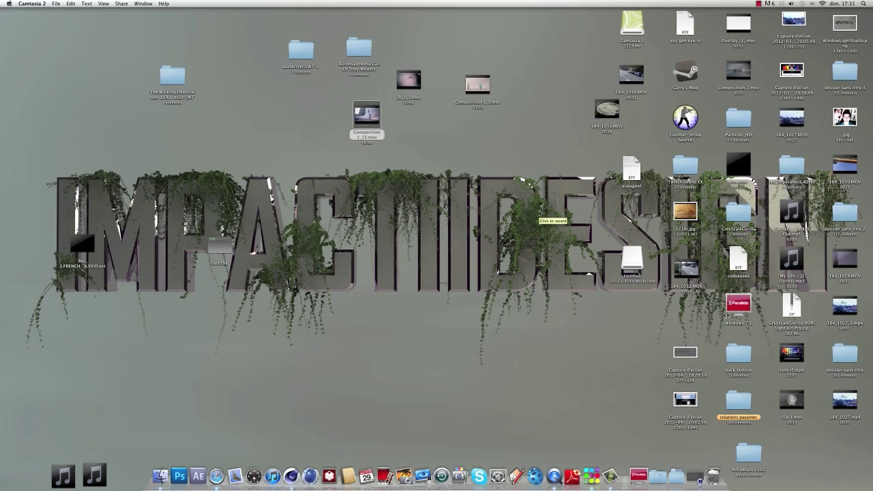
- Switch to Finder, open the ADinosaurBona Call Of Duty Models folder on the desktop, and look through its character model folders
{"action": "left_click", "coordinate": [481, 182]}
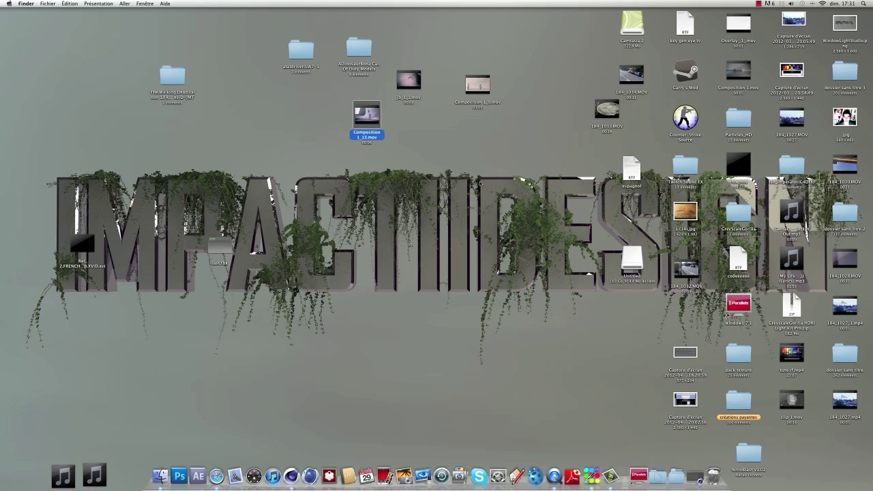
{"action": "left_click", "coordinate": [359, 48]}
{"action": "left_click", "coordinate": [341, 98]}
{"action": "double_click", "coordinate": [356, 50]}
{"action": "key", "text": "Right"}
{"action": "left_click", "coordinate": [451, 168]}
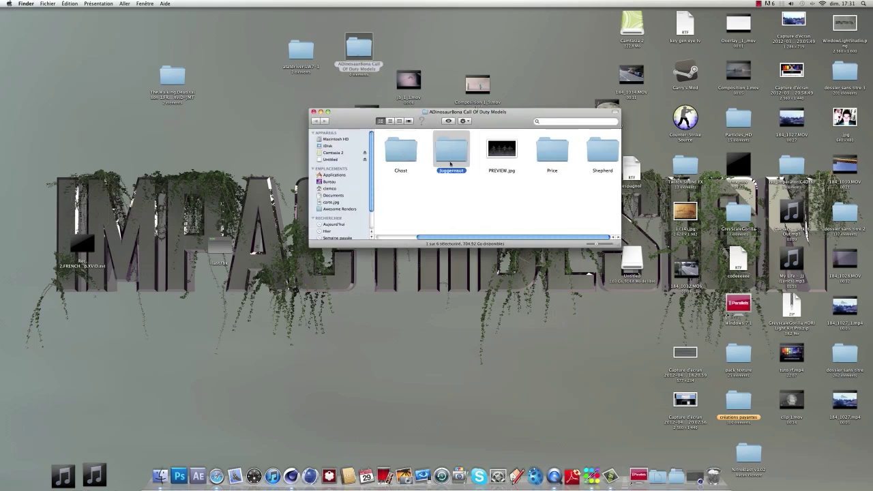
{"action": "left_click", "coordinate": [540, 152]}
{"action": "left_click", "coordinate": [601, 151]}
- Preview PREVIEW.jpg to examine the soldier models, and close the preview and the models folder window
{"action": "left_click", "coordinate": [506, 151]}
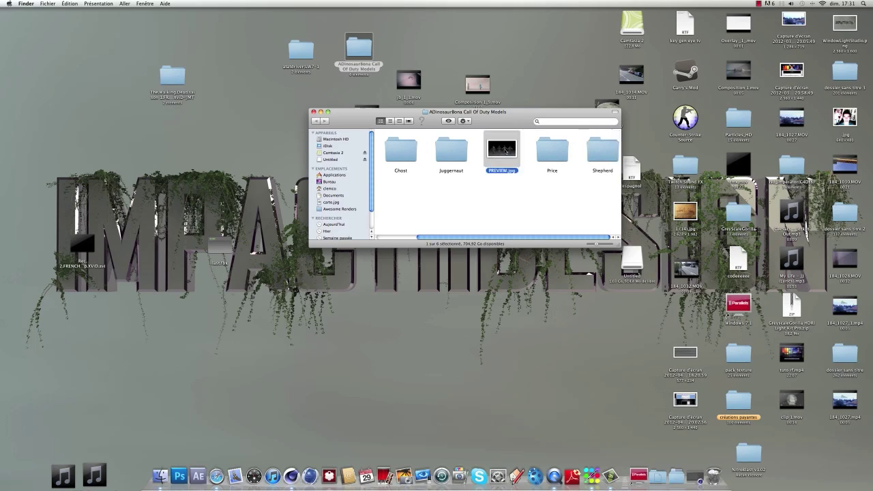
{"action": "key", "text": "space"}
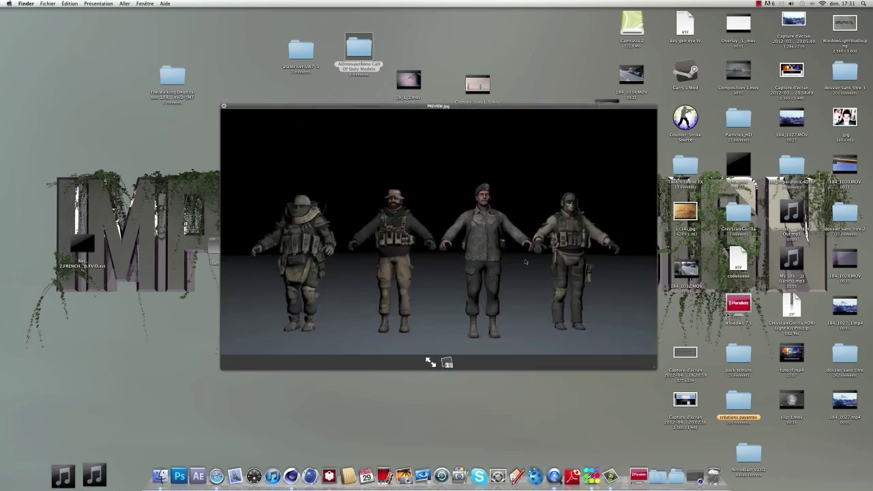
{"action": "key", "text": "space"}
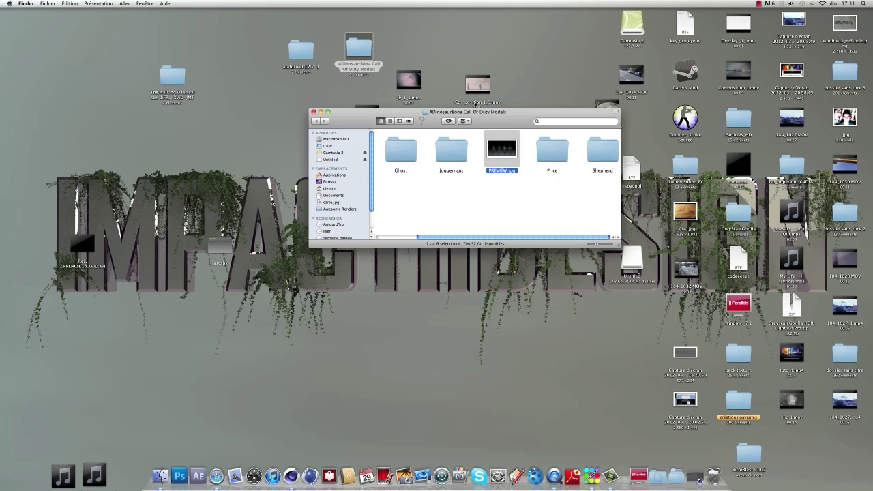
{"action": "left_click", "coordinate": [523, 155]}
{"action": "key", "text": "space"}
{"action": "key", "text": "space"}
{"action": "left_click", "coordinate": [514, 155]}
{"action": "key", "text": "space"}
{"action": "key", "text": "space"}
{"action": "left_click", "coordinate": [313, 111]}
- Open the atatdriverLW7-1 folder on the desktop, preview ATST driver.jpg to examine the character's pose, and close the preview
{"action": "double_click", "coordinate": [301, 47]}
{"action": "left_click", "coordinate": [462, 154]}
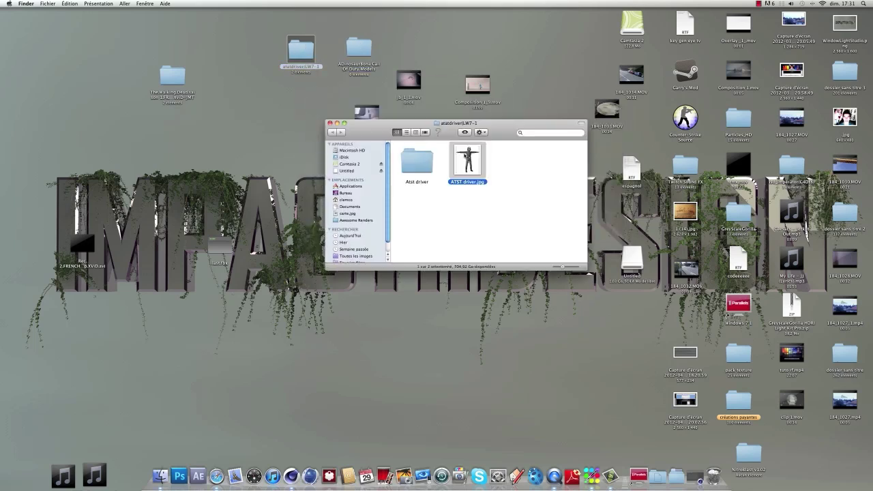
{"action": "key", "text": "space"}
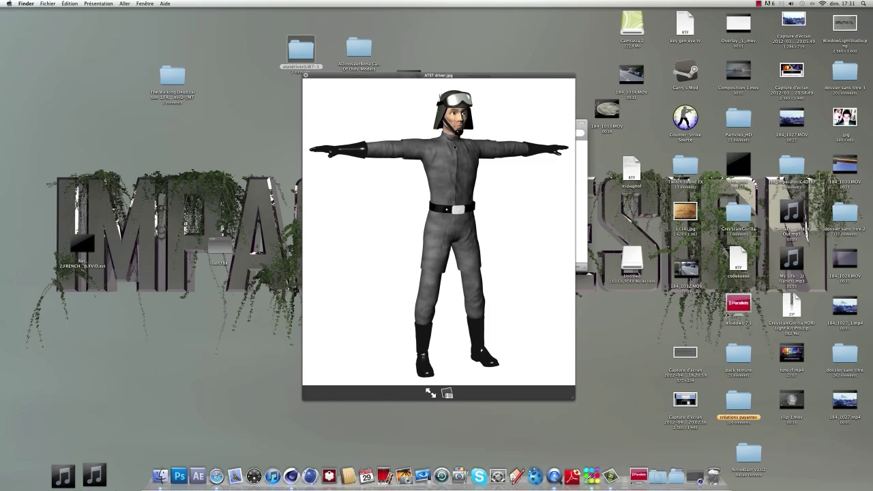
{"action": "left_click_drag", "start_coordinate": [350, 73], "coordinate": [382, 92]}
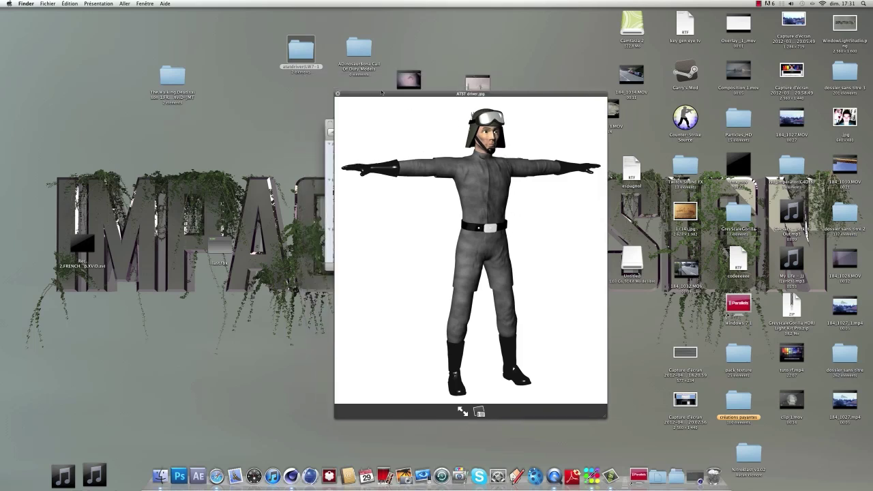
{"action": "left_click", "coordinate": [337, 95]}
- Preview the Composition 1_9.mov video on the desktop, skim through the running and falling animation, and close the preview
{"action": "left_click", "coordinate": [477, 83]}
{"action": "key", "text": "space"}
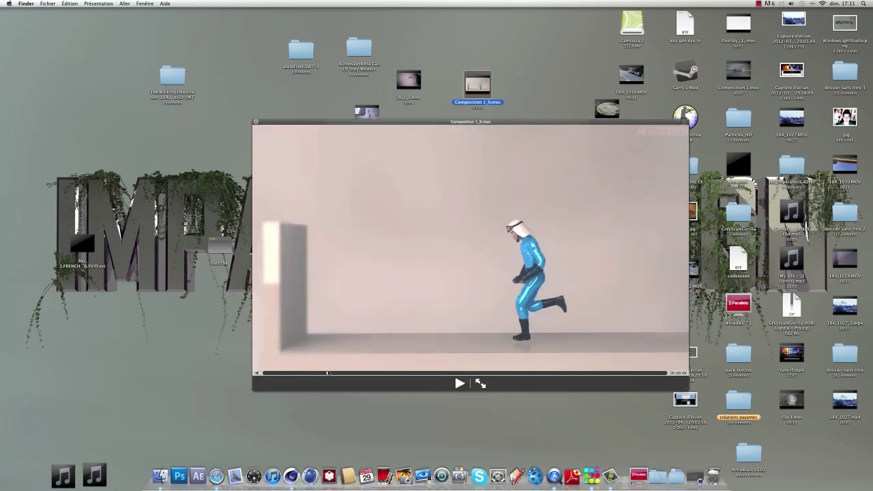
{"action": "left_click", "coordinate": [460, 383]}
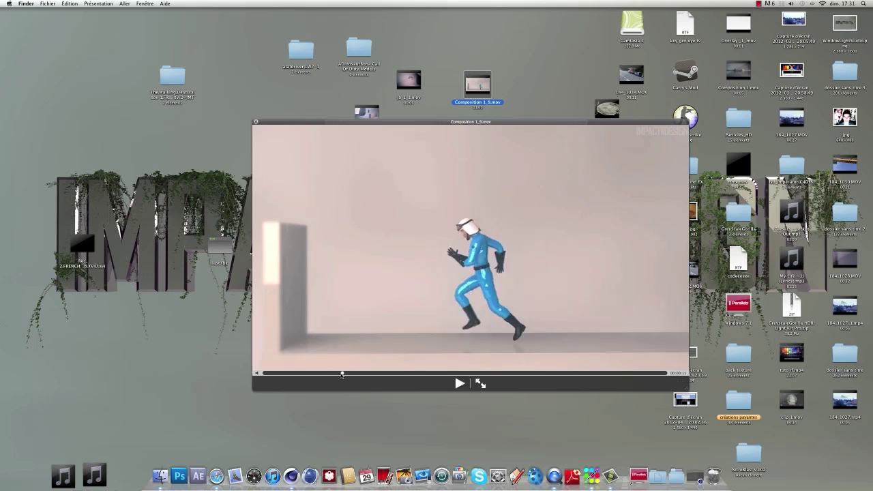
{"action": "left_click_drag", "start_coordinate": [398, 375], "coordinate": [515, 375]}
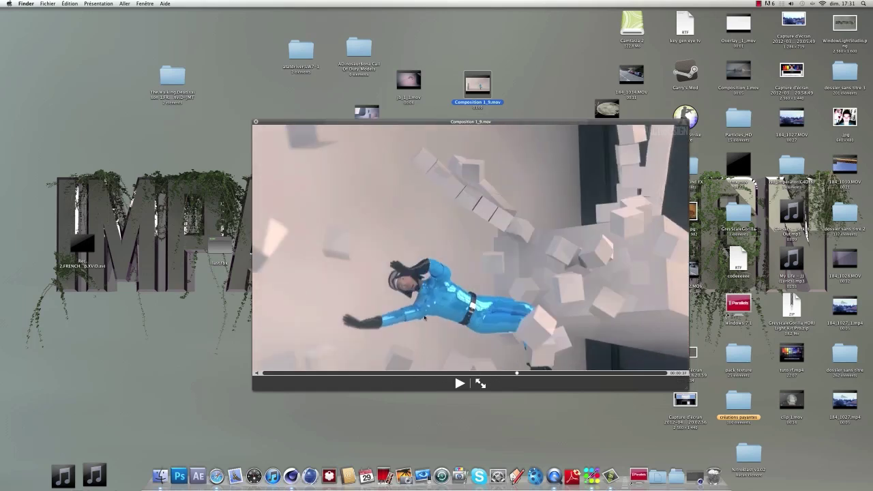
{"action": "left_click", "coordinate": [256, 122]}
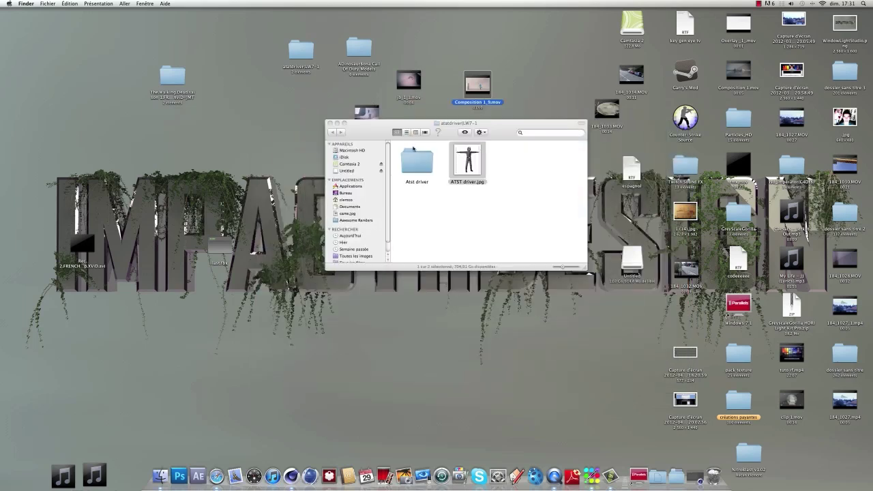
- Close the atatdriverLW7-1 window, open the ADinosaurBona Call Of Duty Models folder, examine PREVIEW.jpg, and close the folder
{"action": "left_click", "coordinate": [330, 124]}
{"action": "double_click", "coordinate": [363, 51]}
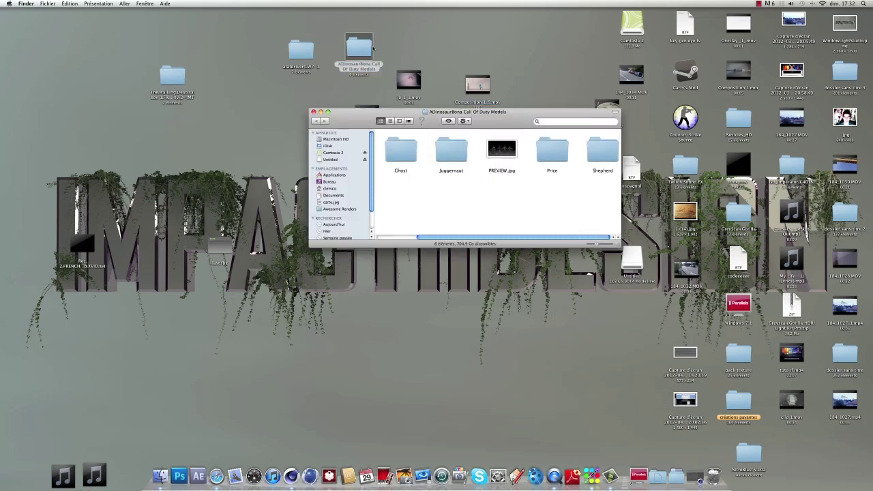
{"action": "left_click", "coordinate": [496, 148]}
{"action": "key", "text": "space"}
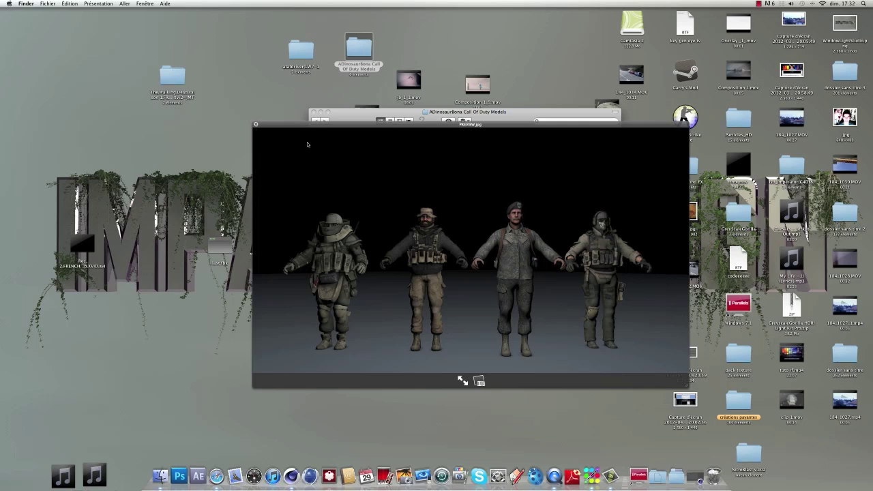
{"action": "left_click", "coordinate": [256, 125]}
{"action": "left_click_drag", "start_coordinate": [342, 120], "coordinate": [326, 108]}
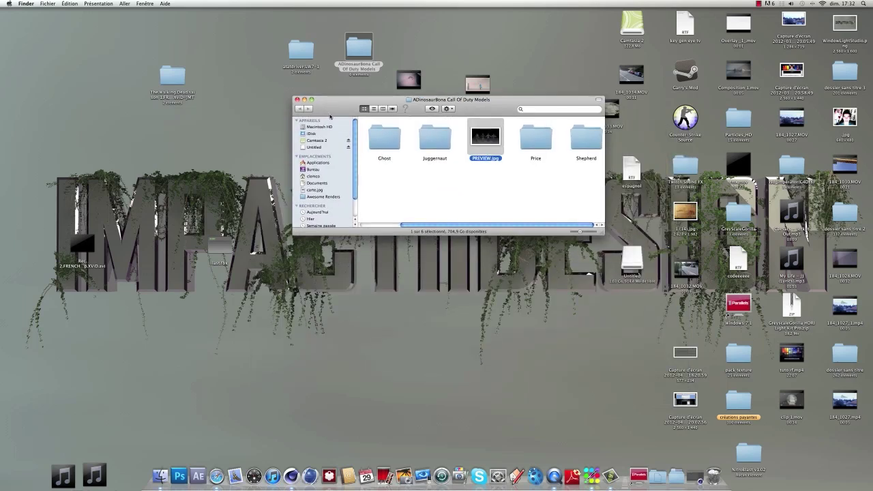
{"action": "left_click", "coordinate": [297, 100]}
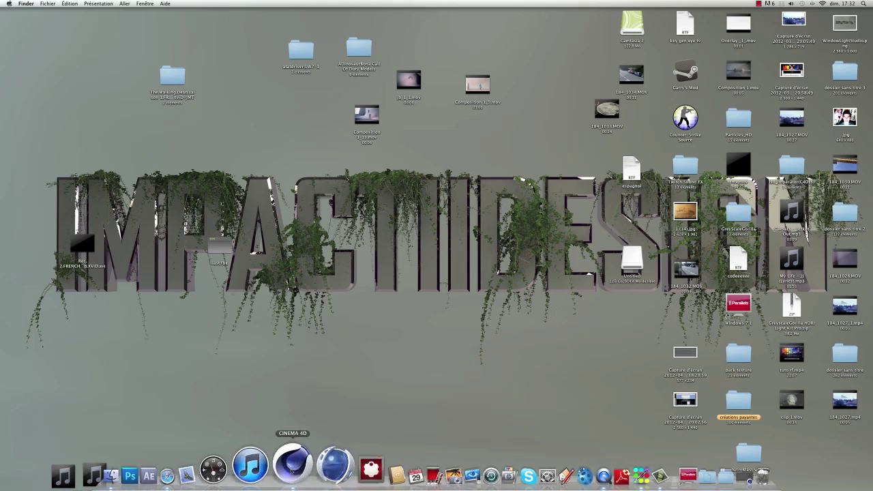
- Switch to CINEMA 4D and import last.fbx from the desktop, agreeing to open it under the same name
{"action": "left_click", "coordinate": [291, 475]}
{"action": "left_click_drag", "start_coordinate": [162, 8], "coordinate": [426, 13]}
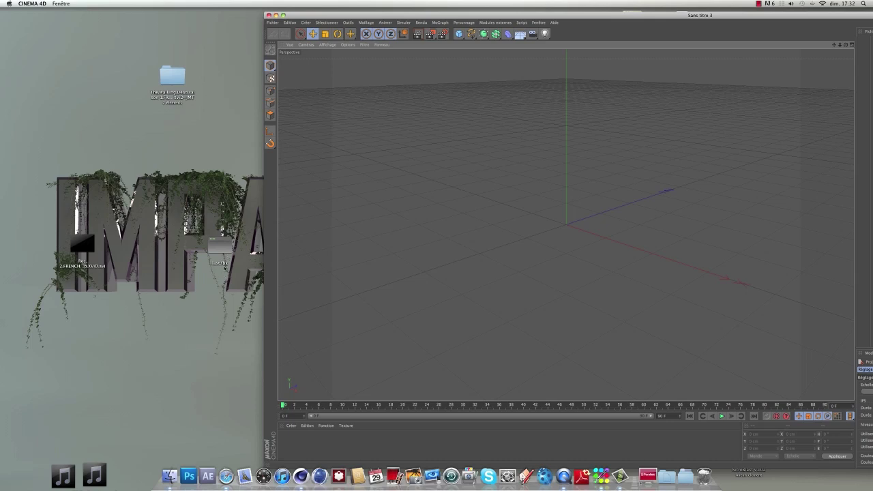
{"action": "left_click_drag", "start_coordinate": [213, 250], "coordinate": [406, 186]}
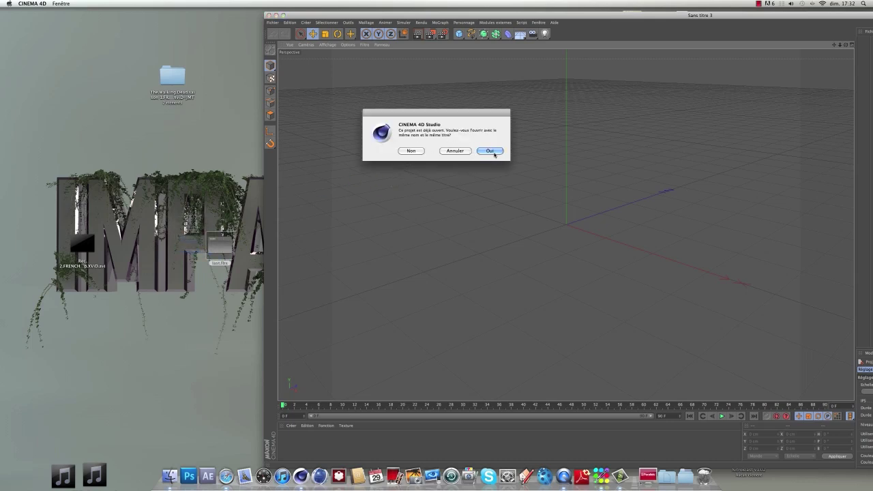
{"action": "left_click", "coordinate": [490, 150]}
{"action": "left_click", "coordinate": [505, 214]}
{"action": "left_click", "coordinate": [518, 260]}
{"action": "left_click_drag", "start_coordinate": [602, 15], "coordinate": [352, 11]}
- Play and scrub the imported animation to examine the skeleton's motion around the wall, undoing any accidental object move
{"action": "scroll", "coordinate": [315, 221], "scroll_direction": "up", "scroll_amount": 3}
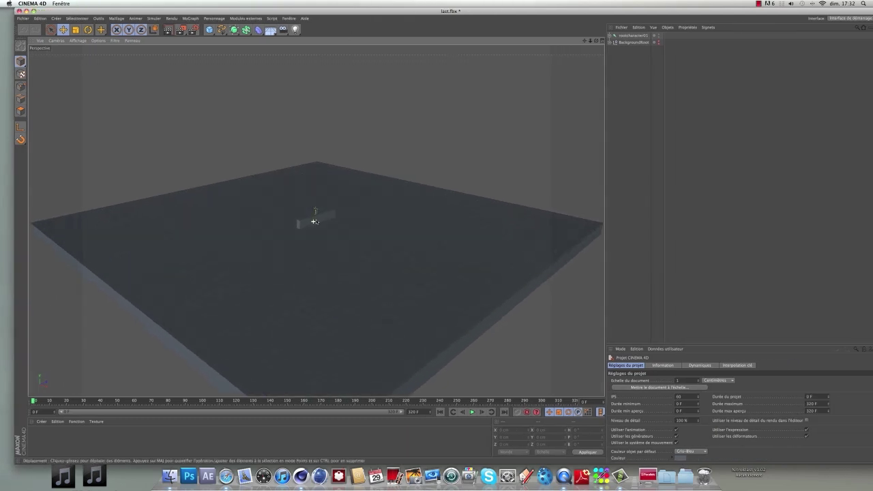
{"action": "scroll", "coordinate": [315, 222], "scroll_direction": "up", "scroll_amount": 5}
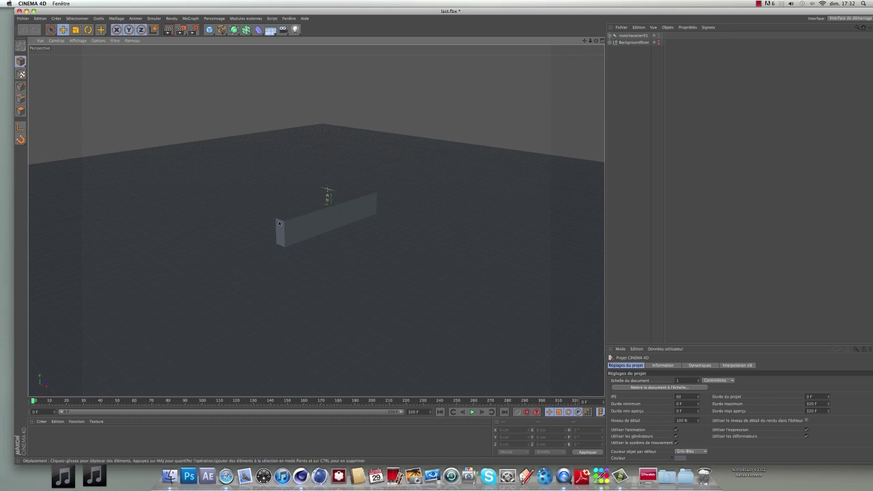
{"action": "scroll", "coordinate": [279, 223], "scroll_direction": "up", "scroll_amount": 5}
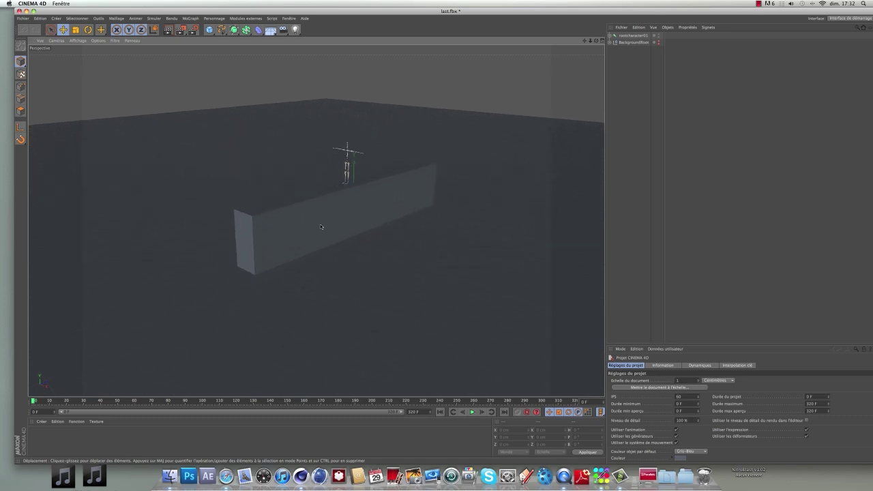
{"action": "mouse_move", "coordinate": [323, 224]}
{"action": "left_mouse_down"}
{"action": "mouse_move", "coordinate": [294, 224]}
{"action": "mouse_move", "coordinate": [311, 223]}
{"action": "left_mouse_up"}
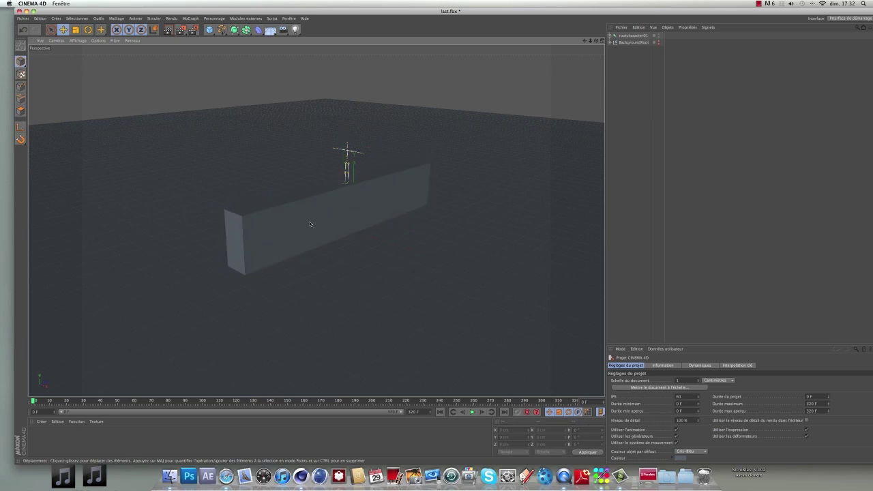
{"action": "left_click", "coordinate": [25, 30]}
{"action": "key", "text": "F8"}
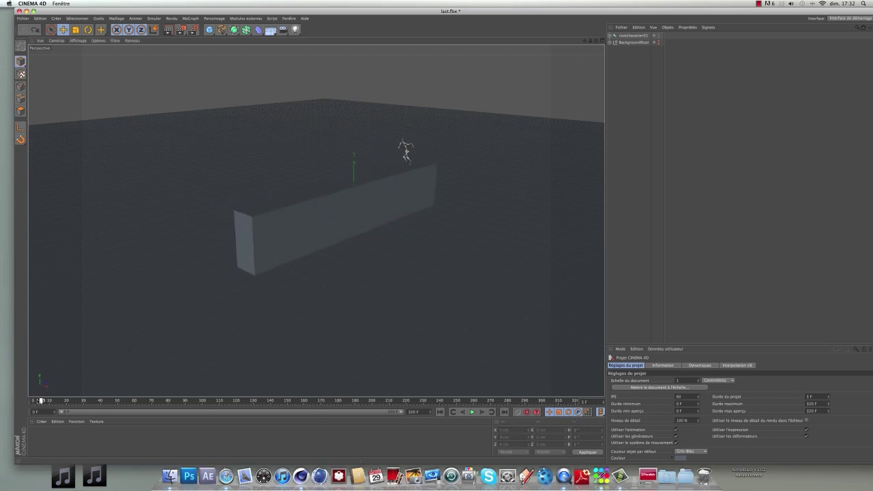
{"action": "left_click_drag", "start_coordinate": [244, 384], "coordinate": [373, 380]}
- Preview the Composition 1_13.mov video on the desktop, review the character's jump over the wall, and close the preview
{"action": "left_click_drag", "start_coordinate": [509, 11], "coordinate": [511, 242]}
{"action": "left_click", "coordinate": [368, 115]}
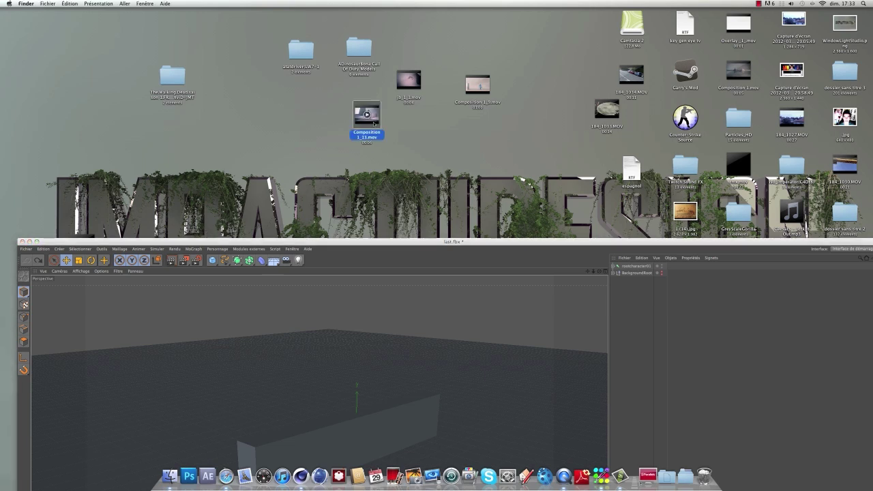
{"action": "key", "text": "space"}
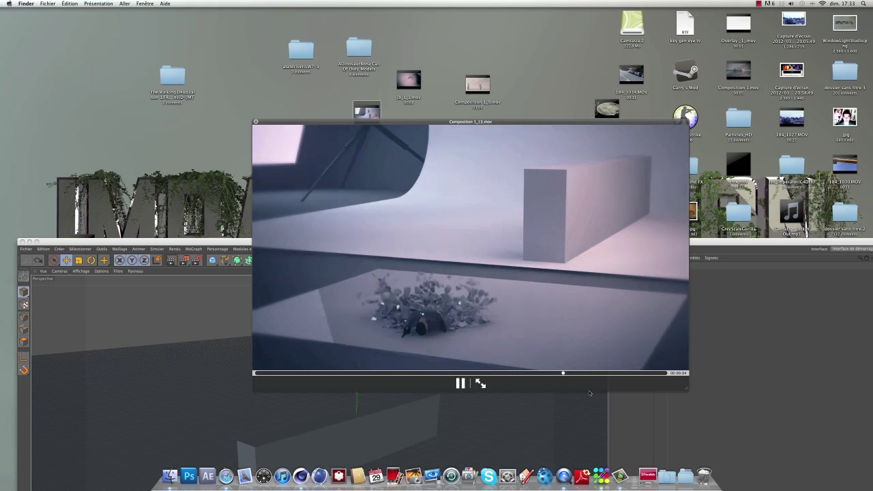
{"action": "left_click_drag", "start_coordinate": [587, 374], "coordinate": [521, 374]}
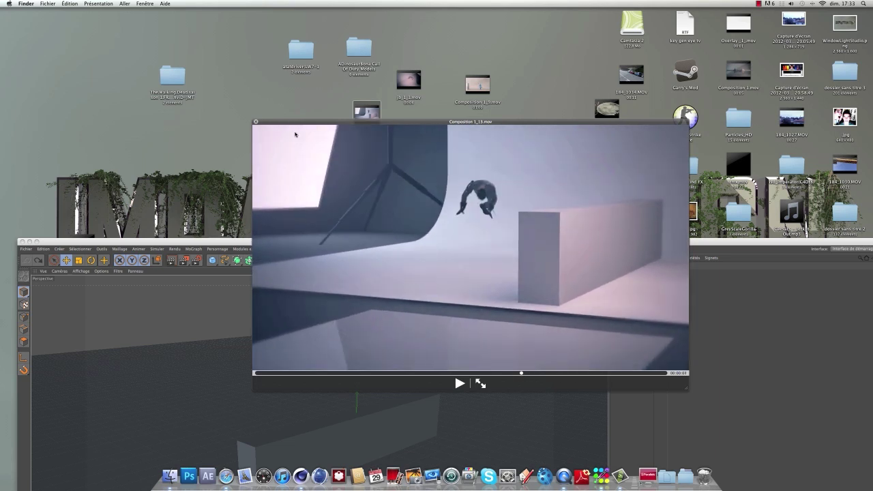
{"action": "left_click", "coordinate": [256, 122]}
- Bring the last.fbx scene back into full view and rewind its animation to frame 0
{"action": "left_click_drag", "start_coordinate": [353, 242], "coordinate": [340, 2]}
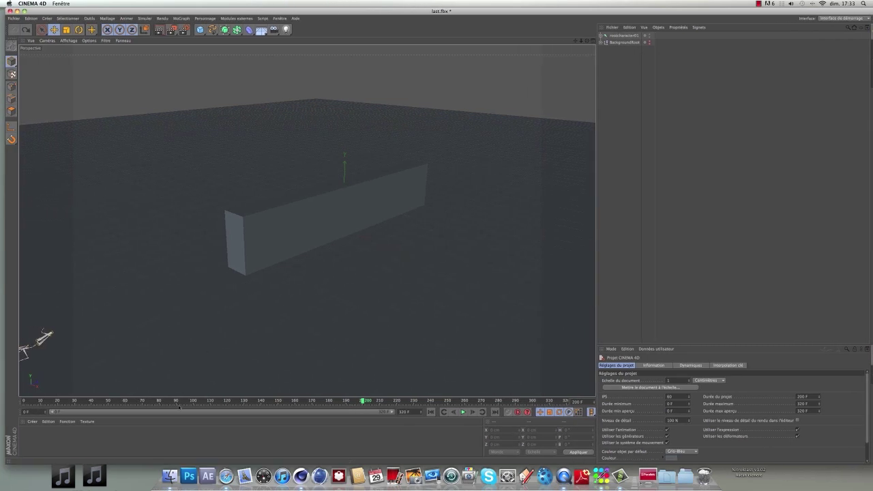
{"action": "left_click_drag", "start_coordinate": [344, 403], "coordinate": [68, 400]}
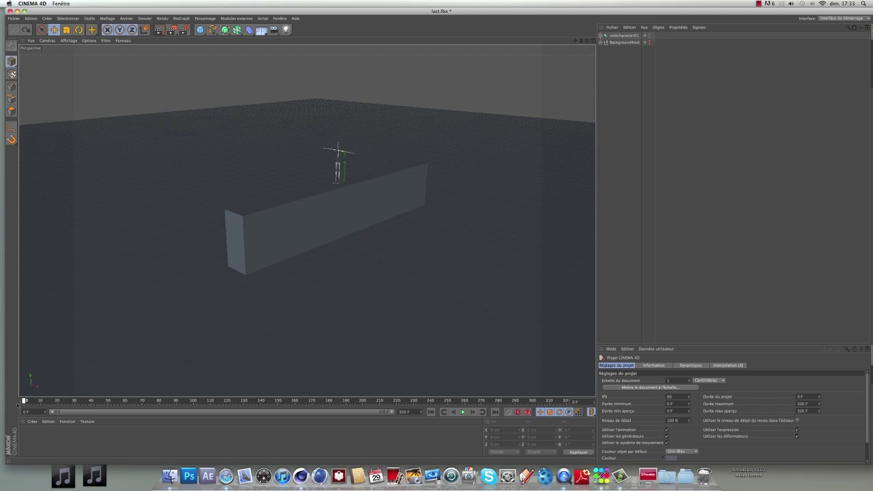
- Open Price.c4d from the Price folder of the ADinosaurBona Call Of Duty Models in CINEMA 4D, and close the folder window
{"action": "left_click_drag", "start_coordinate": [262, 11], "coordinate": [278, 202]}
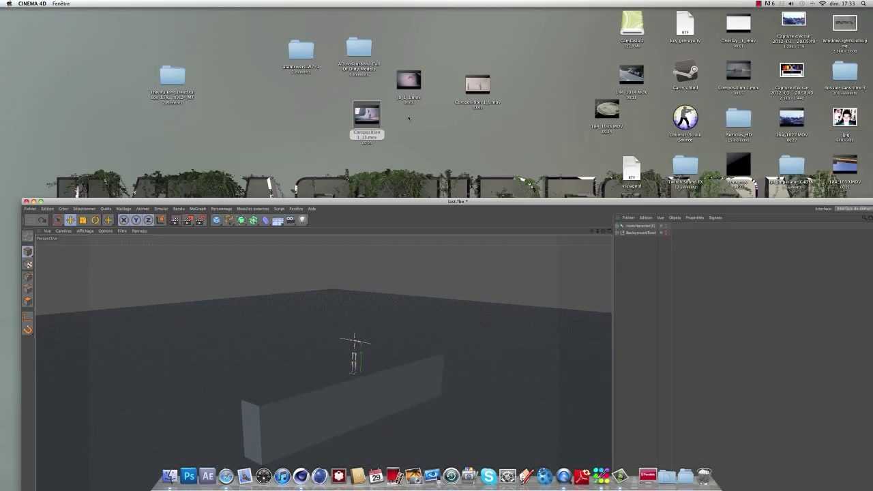
{"action": "left_click", "coordinate": [453, 146]}
{"action": "double_click", "coordinate": [368, 51]}
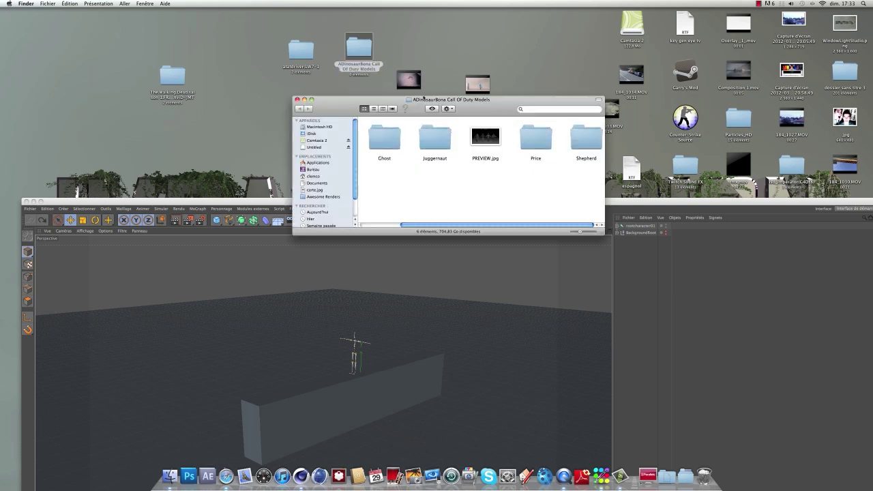
{"action": "left_click", "coordinate": [484, 140]}
{"action": "left_click", "coordinate": [507, 180]}
{"action": "double_click", "coordinate": [545, 142]}
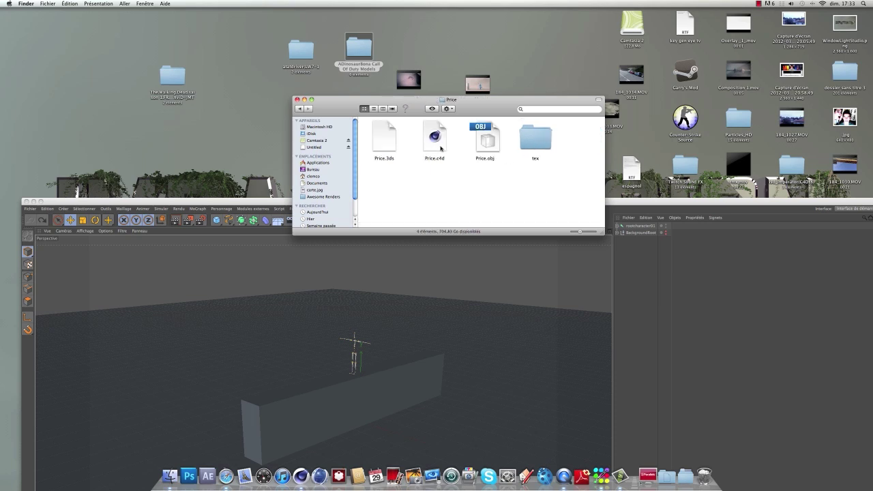
{"action": "double_click", "coordinate": [440, 148]}
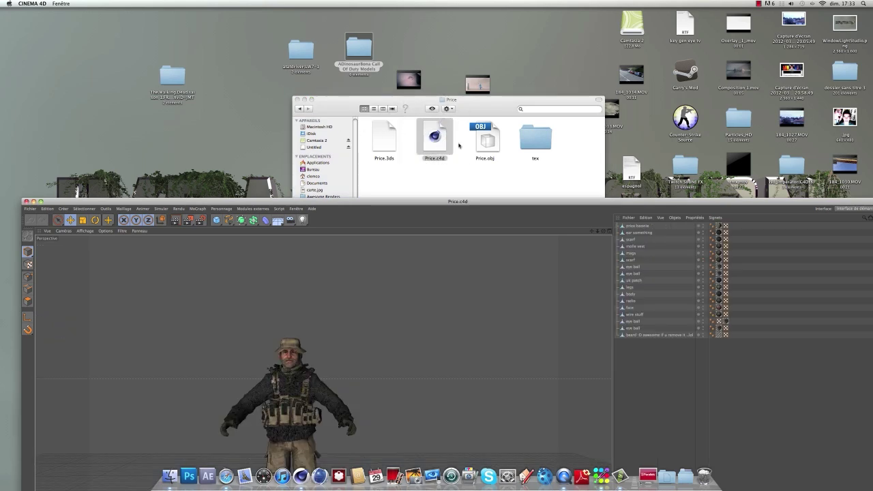
{"action": "left_click", "coordinate": [297, 100]}
{"action": "left_click_drag", "start_coordinate": [356, 200], "coordinate": [343, 8]}
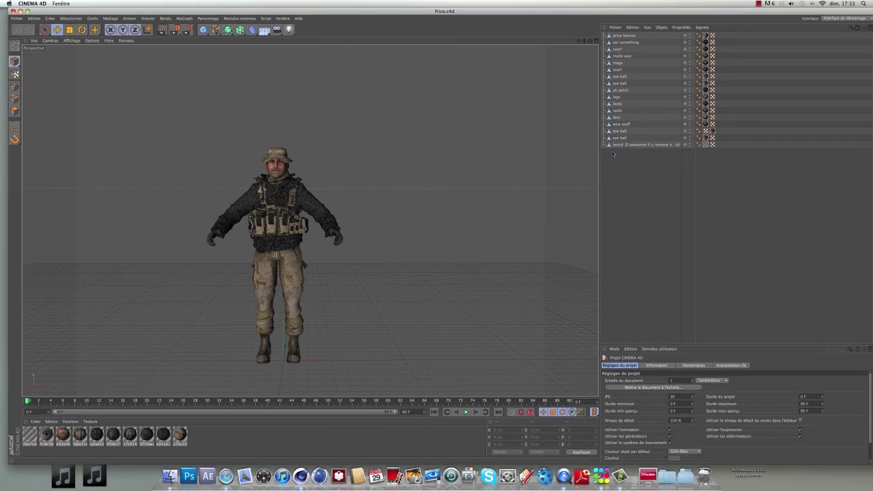
- Select all the soldier's parts and merge them into one object with Connect Objects + Delete
{"action": "left_click_drag", "start_coordinate": [620, 165], "coordinate": [704, 32]}
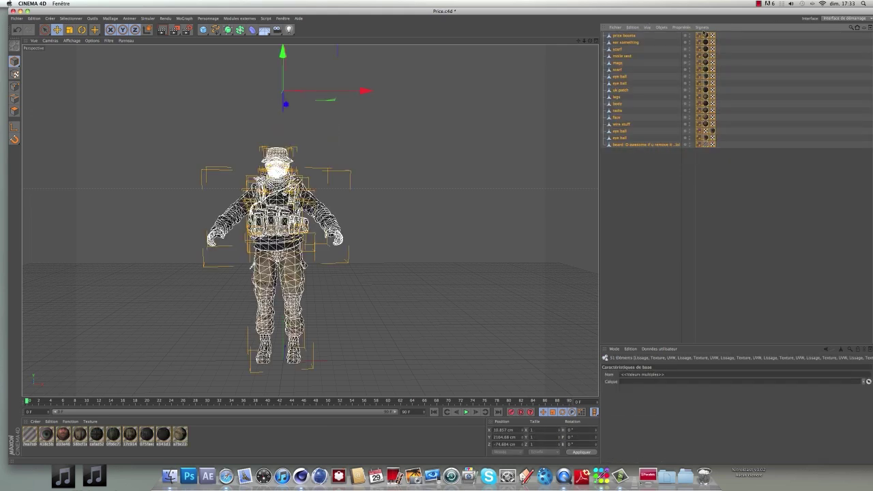
{"action": "left_click", "coordinate": [662, 28]}
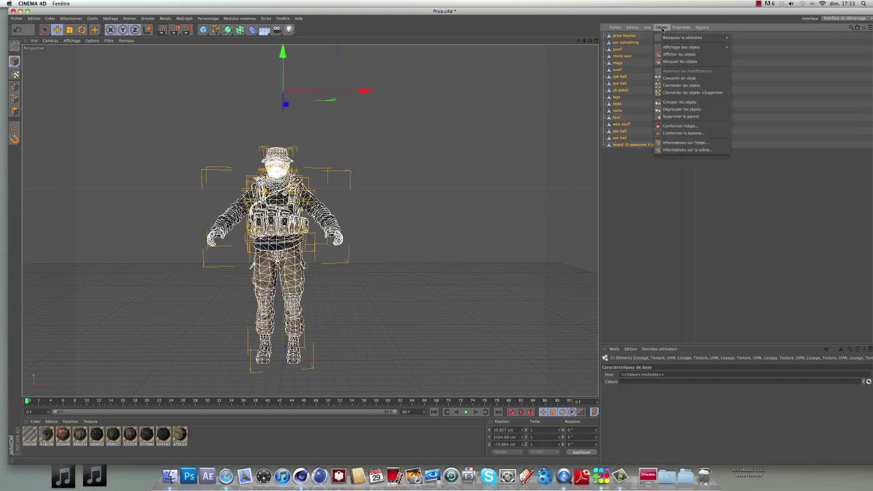
{"action": "left_click", "coordinate": [713, 93]}
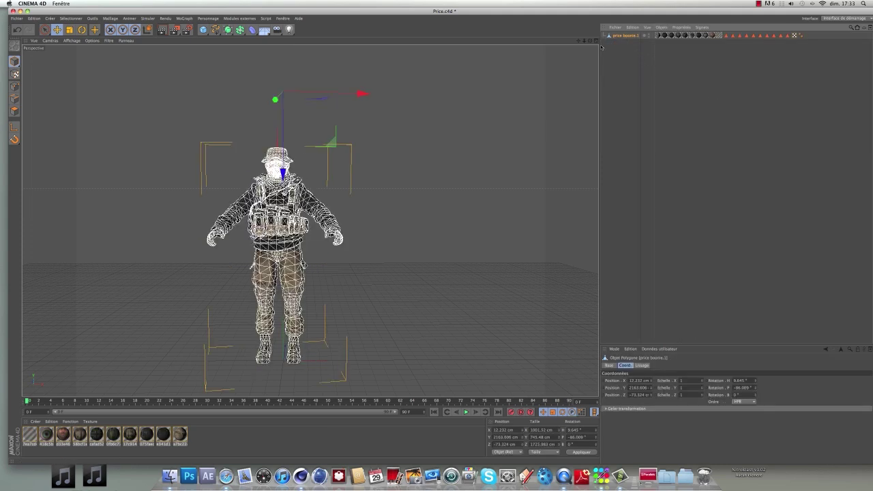
- Copy the merged soldier model and close Price.c4d without saving the changes
{"action": "left_click", "coordinate": [35, 19]}
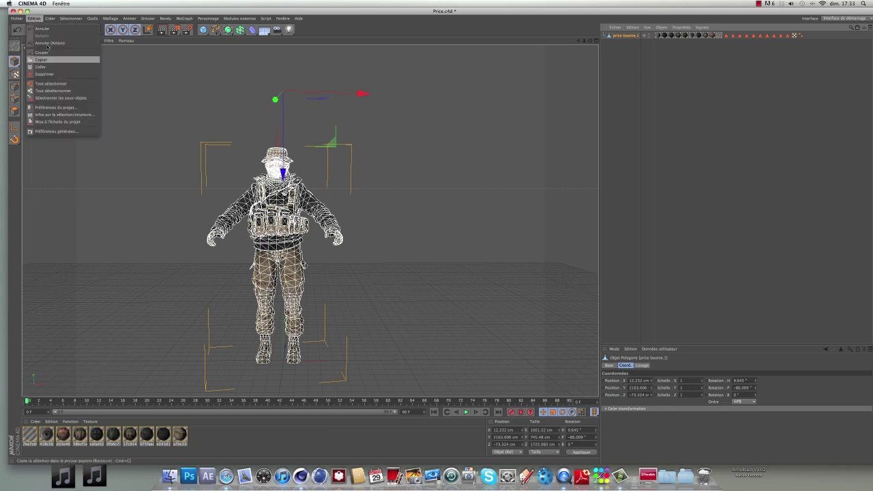
{"action": "left_click", "coordinate": [43, 59]}
{"action": "left_click", "coordinate": [12, 11]}
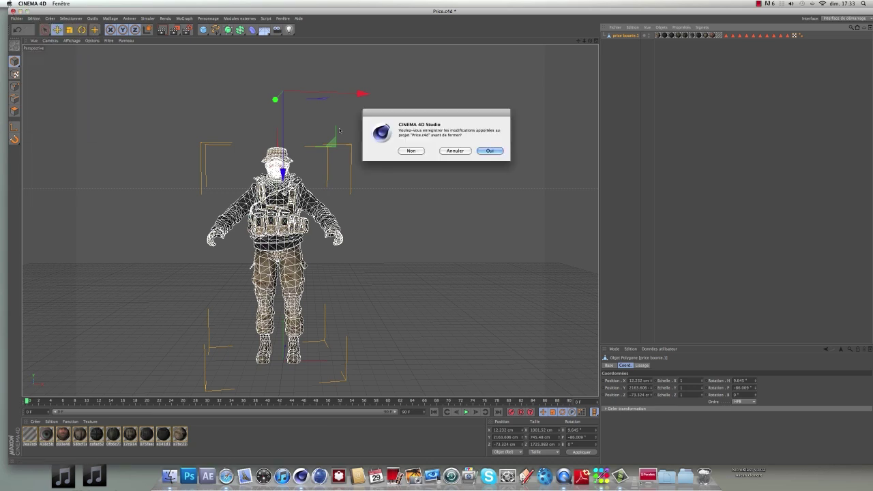
{"action": "left_click", "coordinate": [404, 152]}
- Paste the copied soldier model into the last.fbx scene and frame the whole figure
{"action": "scroll", "coordinate": [353, 122], "scroll_direction": "up", "scroll_amount": 5}
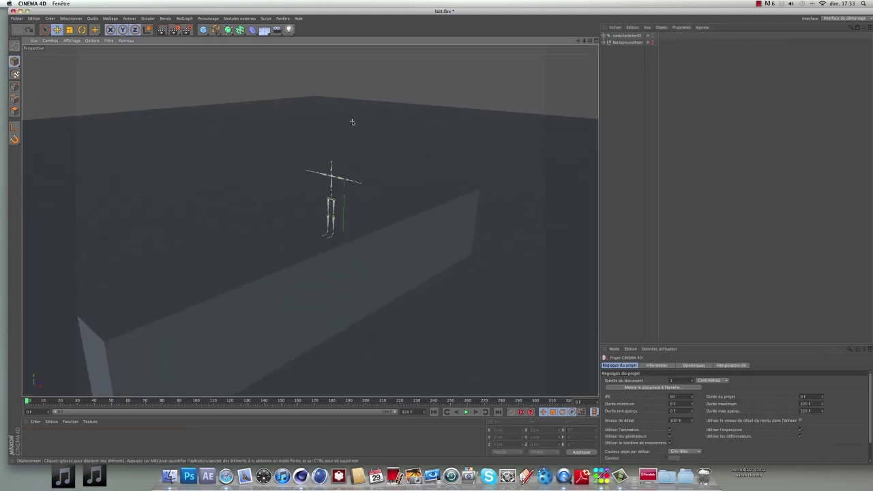
{"action": "left_click", "coordinate": [33, 18]}
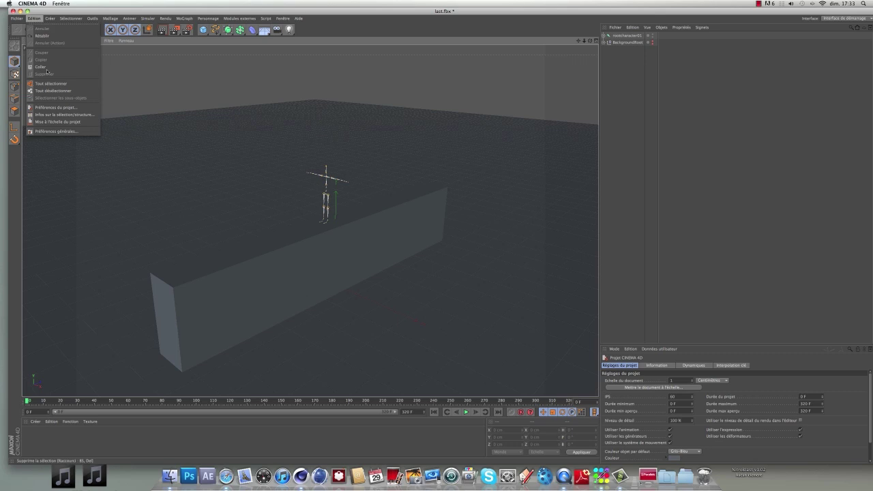
{"action": "left_click", "coordinate": [48, 66]}
{"action": "scroll", "coordinate": [328, 121], "scroll_direction": "down", "scroll_amount": 5}
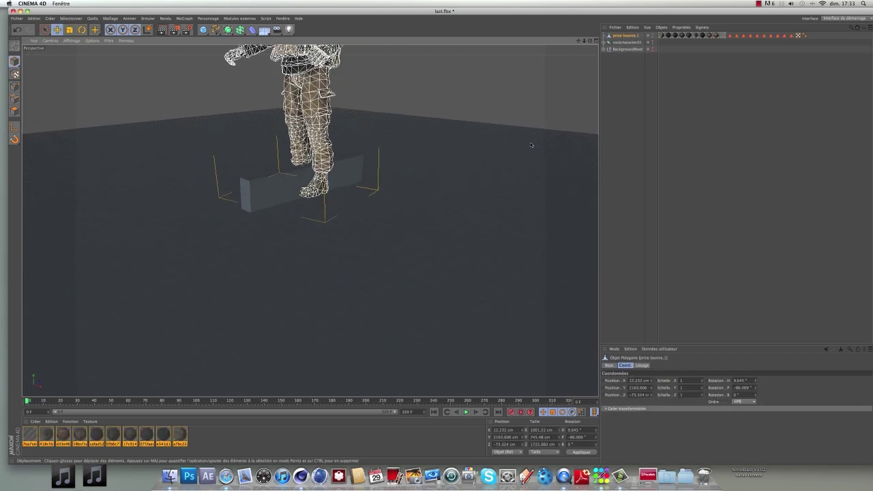
{"action": "left_click_drag", "start_coordinate": [579, 41], "coordinate": [616, 102]}
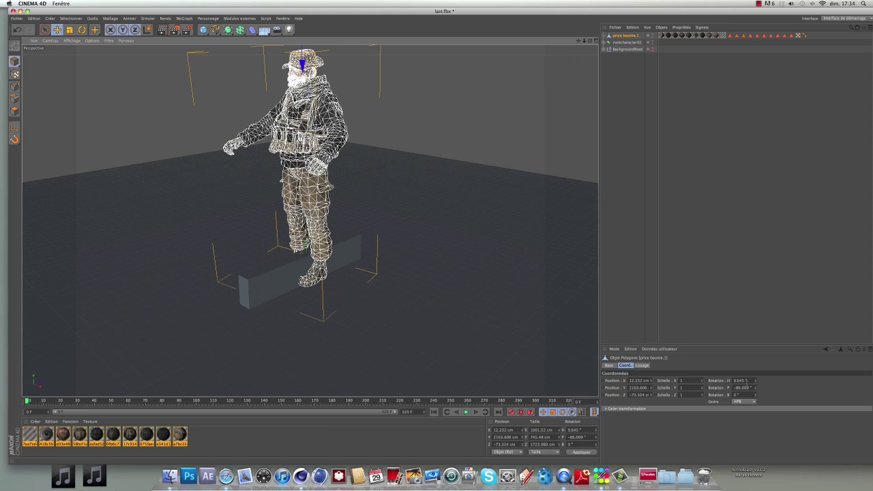
- Set the soldier model's H rotation to 0°
{"action": "double_click", "coordinate": [742, 380]}
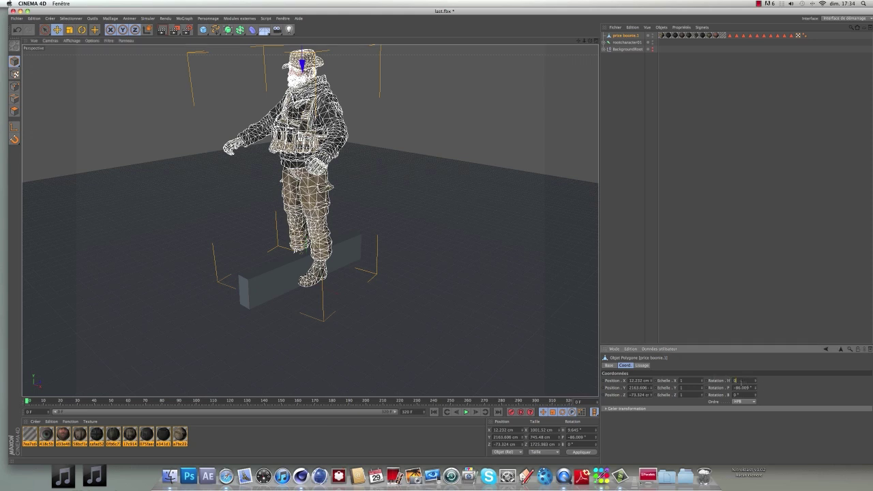
{"action": "type", "text": "0"}
{"action": "key", "text": "Return"}
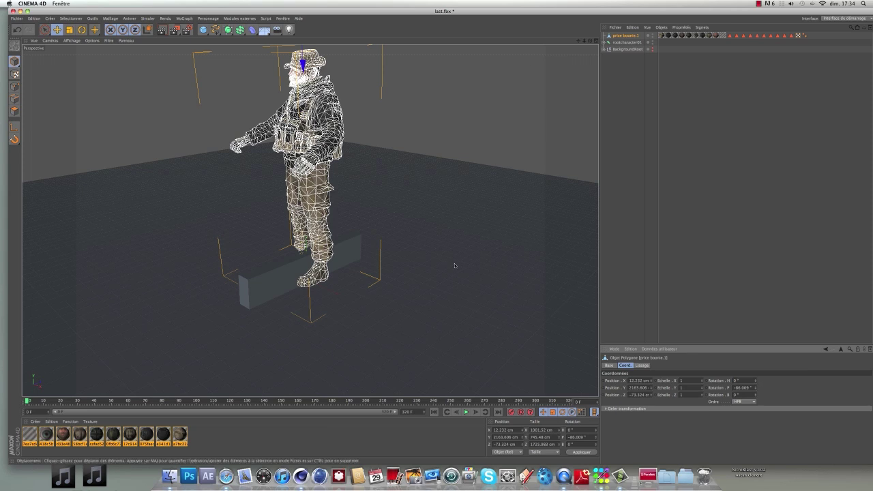
- Scale the soldier model down uniformly to about 249 cm tall, closer to the skeleton's size
{"action": "left_click_drag", "start_coordinate": [591, 40], "coordinate": [236, 52]}
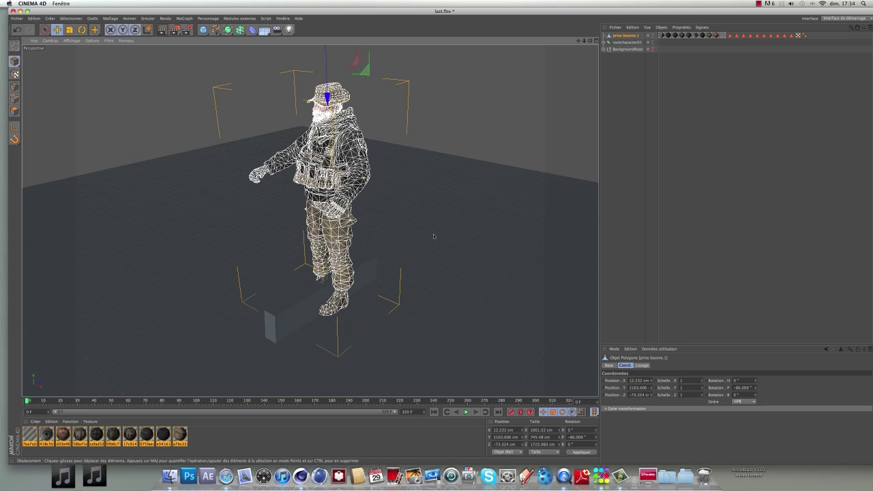
{"action": "left_click", "coordinate": [69, 30]}
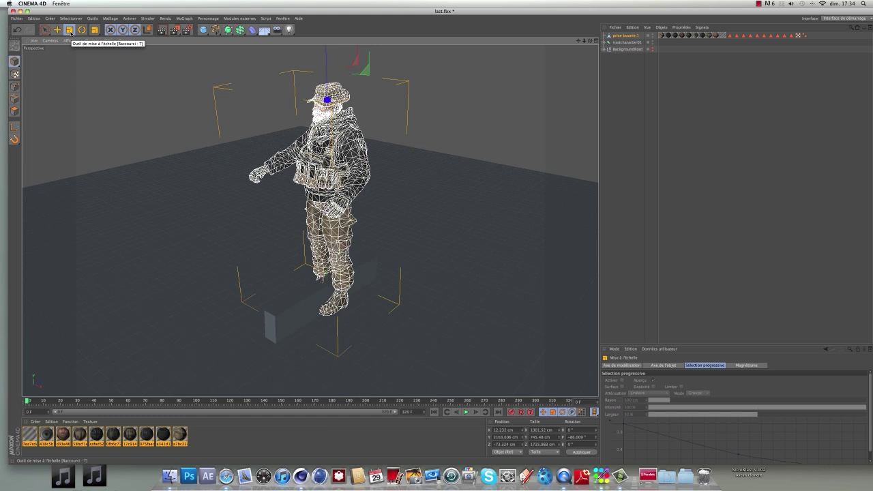
{"action": "left_click_drag", "start_coordinate": [121, 264], "coordinate": [437, 239]}
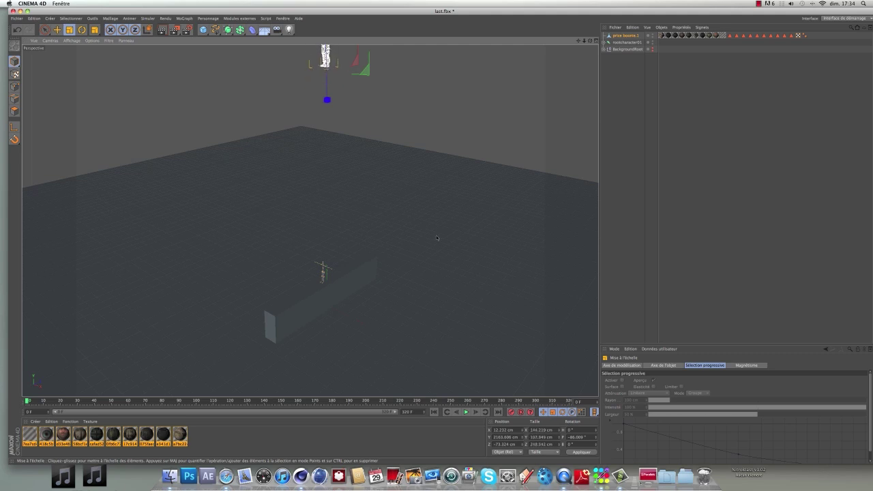
- Move the scaled soldier down to about Y 567 cm so it stands beside the skeleton
{"action": "left_click", "coordinate": [58, 30]}
{"action": "left_click_drag", "start_coordinate": [327, 100], "coordinate": [337, 310]}
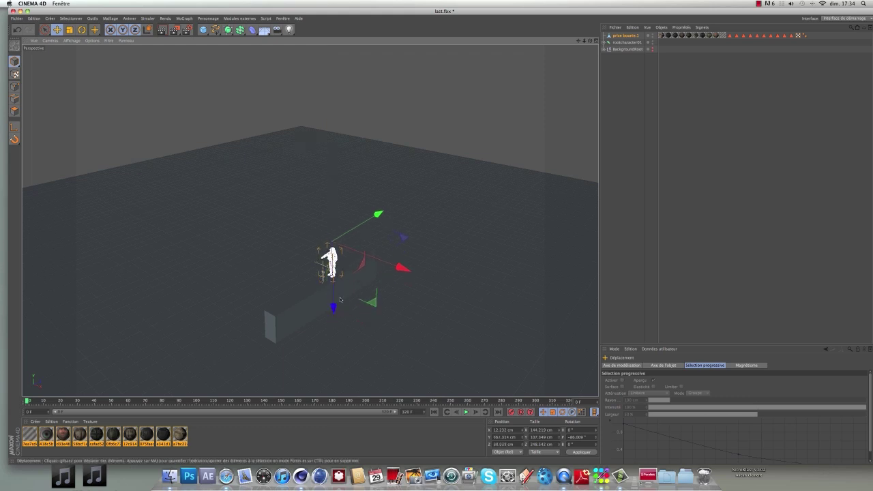
{"action": "scroll", "coordinate": [323, 278], "scroll_direction": "up", "scroll_amount": 5}
{"action": "scroll", "coordinate": [323, 277], "scroll_direction": "up", "scroll_amount": 6}
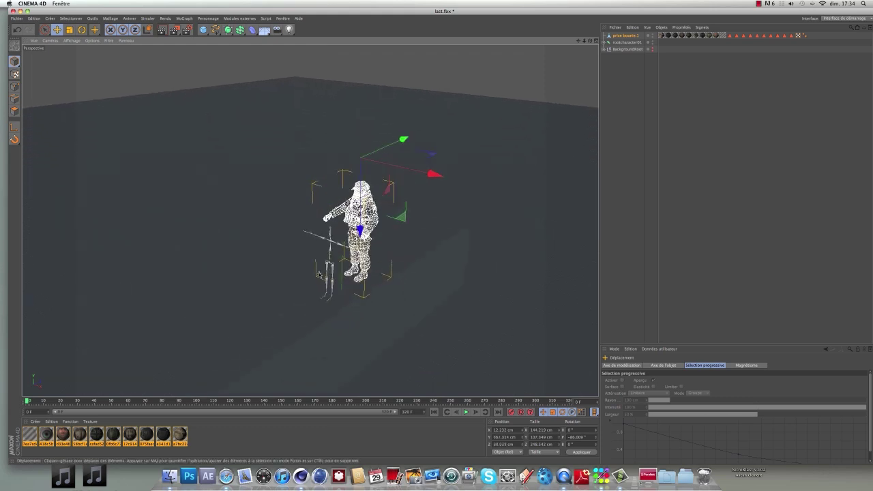
- Align the soldier with the skeleton in the side view, at about Y 546 cm and Z -70 cm
{"action": "middle_click", "coordinate": [323, 277]}
{"action": "scroll", "coordinate": [165, 281], "scroll_direction": "up", "scroll_amount": 1}
{"action": "scroll", "coordinate": [171, 321], "scroll_direction": "up", "scroll_amount": 6}
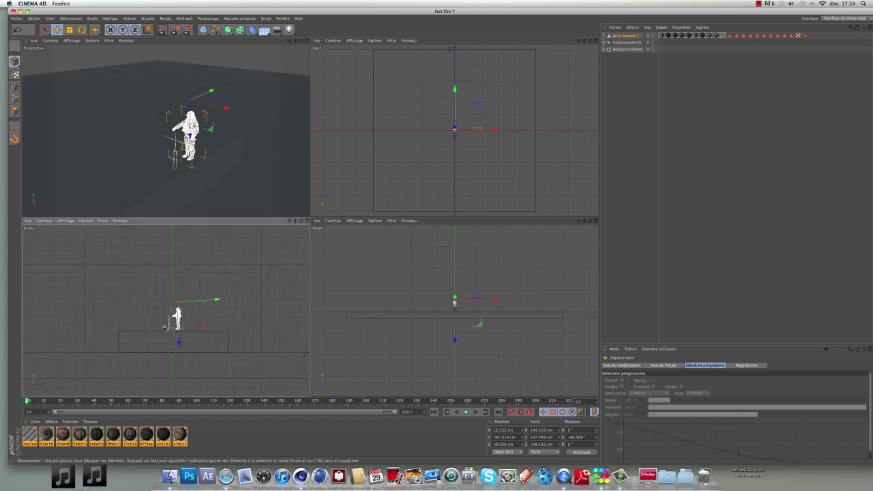
{"action": "scroll", "coordinate": [171, 326], "scroll_direction": "up", "scroll_amount": 4}
{"action": "left_click_drag", "start_coordinate": [203, 261], "coordinate": [204, 270]}
{"action": "left_click_drag", "start_coordinate": [267, 294], "coordinate": [222, 296]}
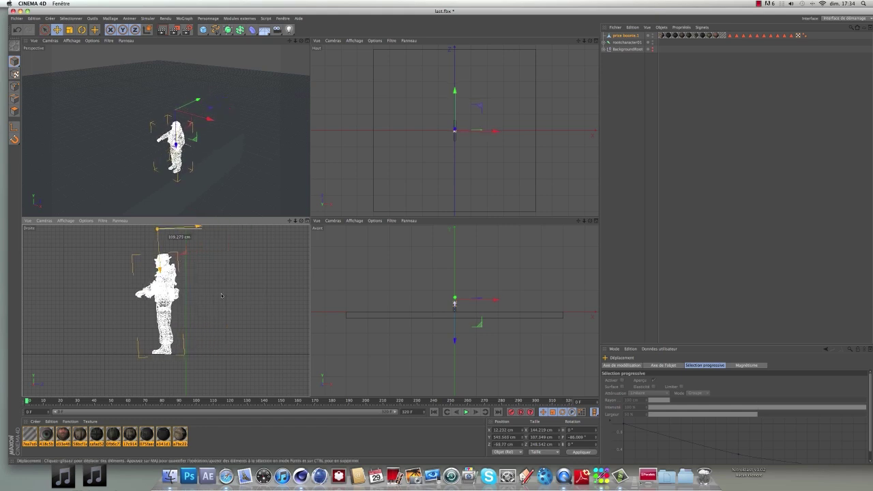
- Scale the soldier down to about 161 cm tall and move it down and sideways over the skeleton
{"action": "left_click", "coordinate": [212, 176]}
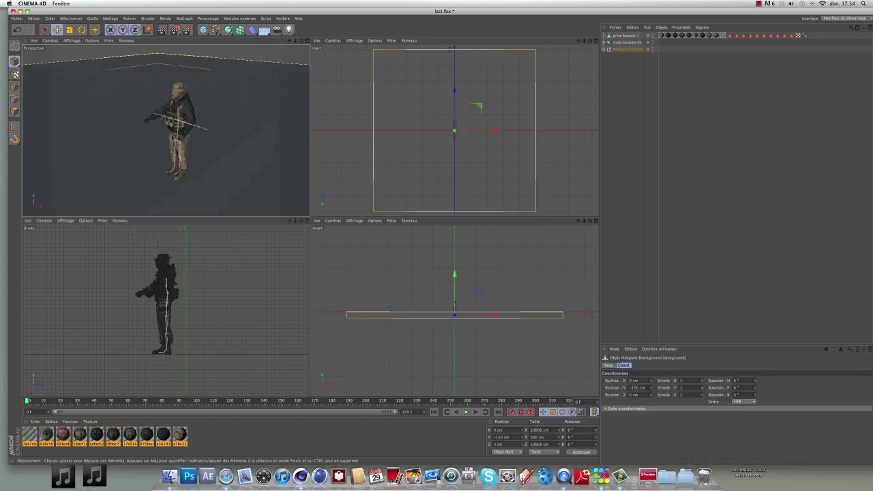
{"action": "middle_click", "coordinate": [218, 161]}
{"action": "left_click_drag", "start_coordinate": [590, 41], "coordinate": [647, 42]}
{"action": "left_click", "coordinate": [372, 161]}
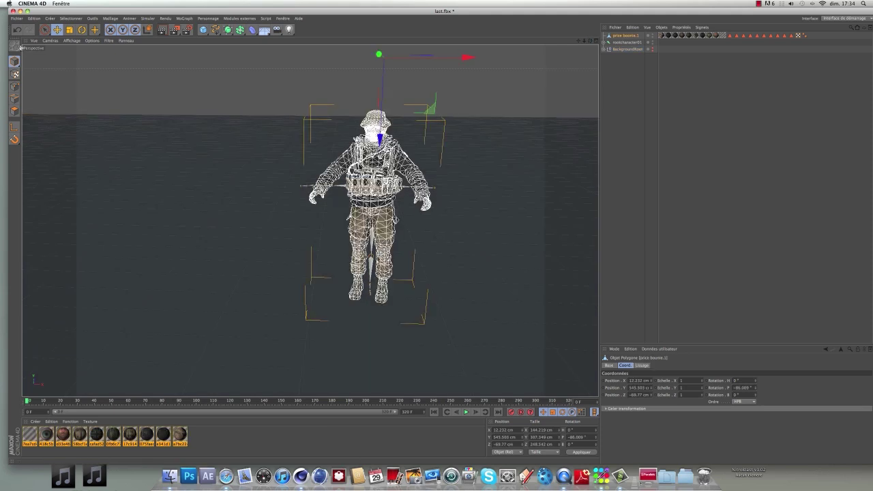
{"action": "left_click", "coordinate": [72, 33]}
{"action": "mouse_move", "coordinate": [456, 283]}
{"action": "left_mouse_down"}
{"action": "mouse_move", "coordinate": [431, 247]}
{"action": "mouse_move", "coordinate": [450, 275]}
{"action": "left_mouse_up"}
{"action": "key", "text": "e"}
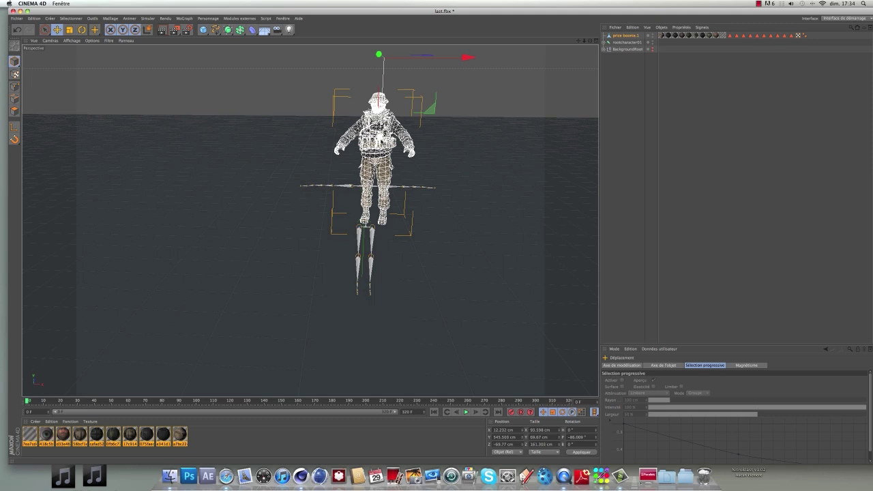
{"action": "left_click_drag", "start_coordinate": [380, 138], "coordinate": [381, 224]}
{"action": "left_click_drag", "start_coordinate": [455, 168], "coordinate": [446, 168]}
- Enlarge the soldier to about 211 cm tall and raise it to about Y 497 cm over the skeleton
{"action": "left_click", "coordinate": [69, 31]}
{"action": "left_click_drag", "start_coordinate": [332, 125], "coordinate": [358, 122]}
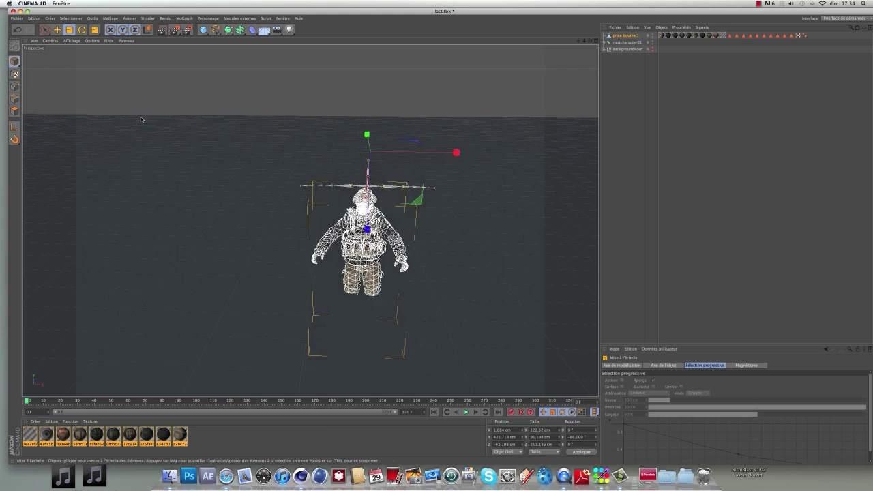
{"action": "left_click", "coordinate": [57, 29]}
{"action": "left_click_drag", "start_coordinate": [368, 195], "coordinate": [373, 141]}
{"action": "scroll", "coordinate": [387, 279], "scroll_direction": "up", "scroll_amount": 3}
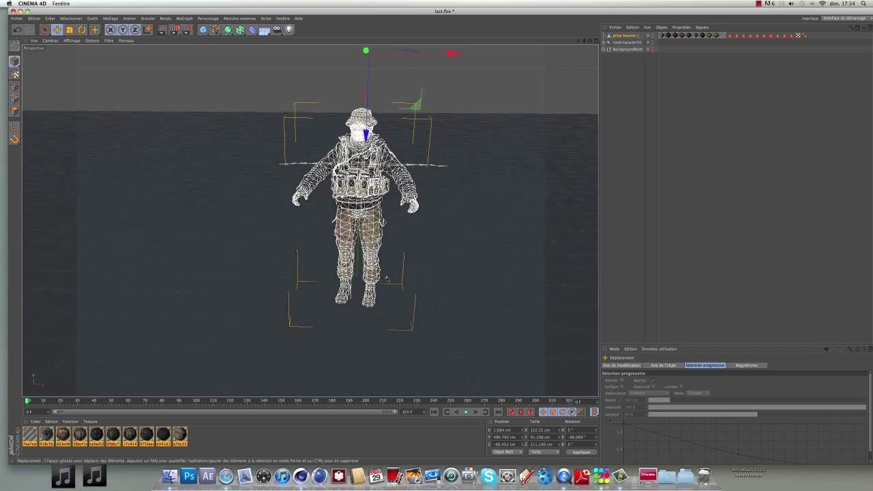
- Try tilting the soldier's P rotation to -84.009° and undo the change
{"action": "scroll", "coordinate": [387, 278], "scroll_direction": "up", "scroll_amount": 1}
{"action": "left_click_drag", "start_coordinate": [590, 41], "coordinate": [586, 18]}
{"action": "left_click", "coordinate": [310, 221]}
{"action": "left_click", "coordinate": [368, 128]}
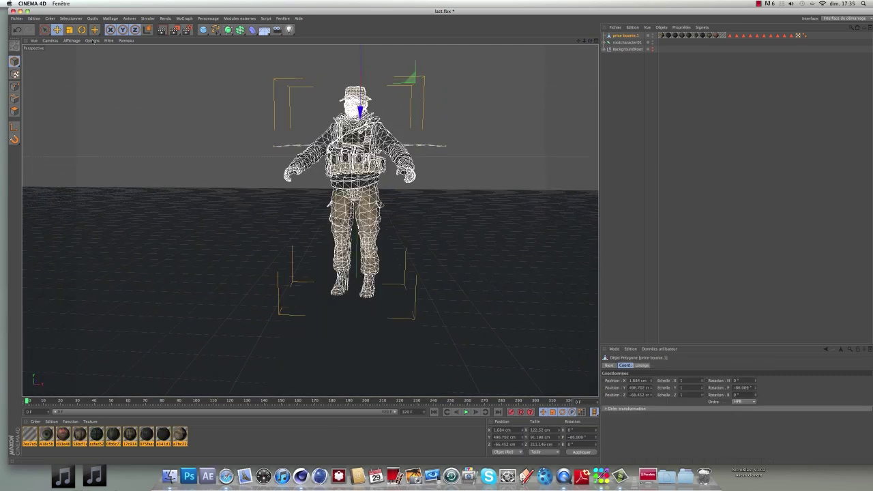
{"action": "left_click_drag", "start_coordinate": [756, 389], "coordinate": [757, 386]}
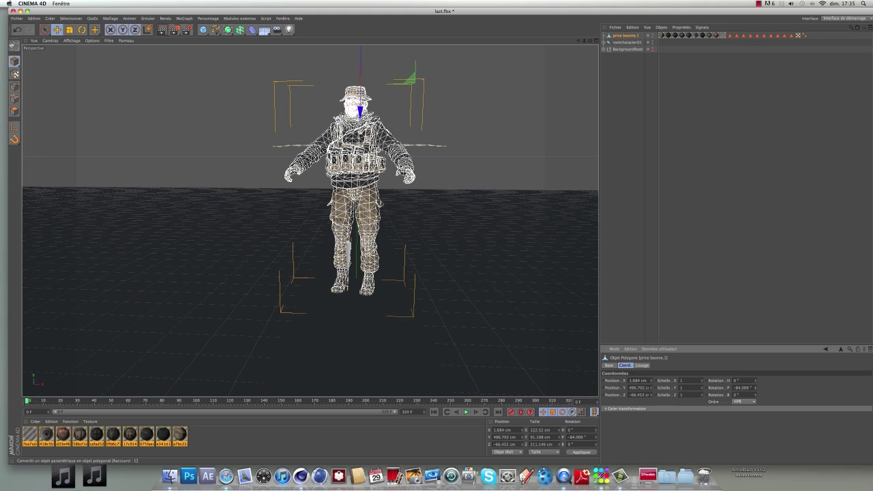
{"action": "left_click", "coordinate": [16, 30]}
- Set the soldier's H rotation to 5° and check its alignment with the skeleton from the front
{"action": "left_click_drag", "start_coordinate": [757, 381], "coordinate": [757, 383]}
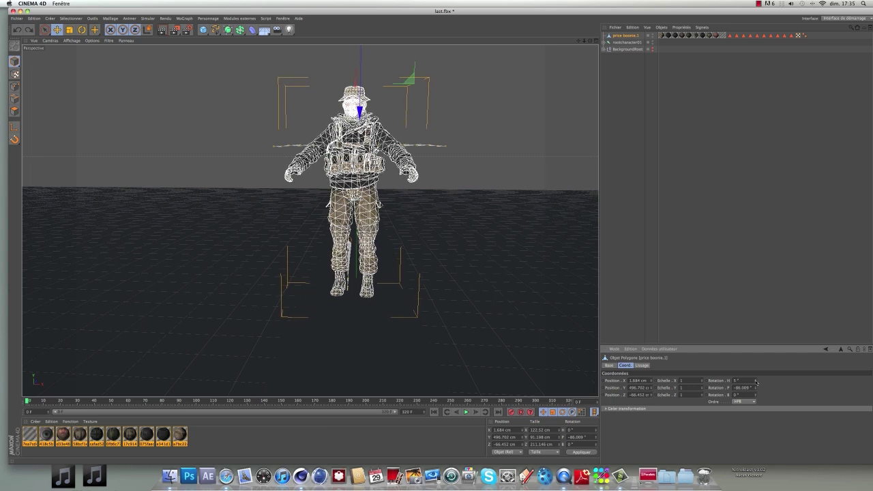
{"action": "left_click_drag", "start_coordinate": [348, 140], "coordinate": [436, 143], "text": "alt"}
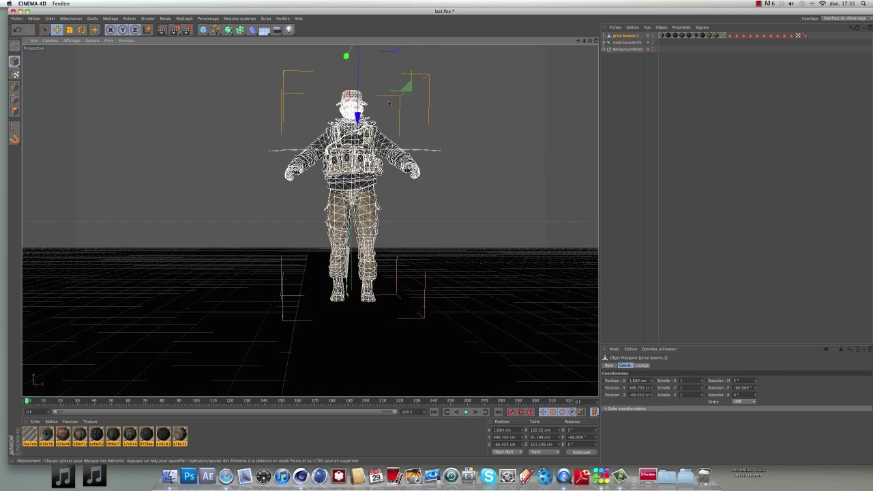
{"action": "left_click", "coordinate": [476, 179]}
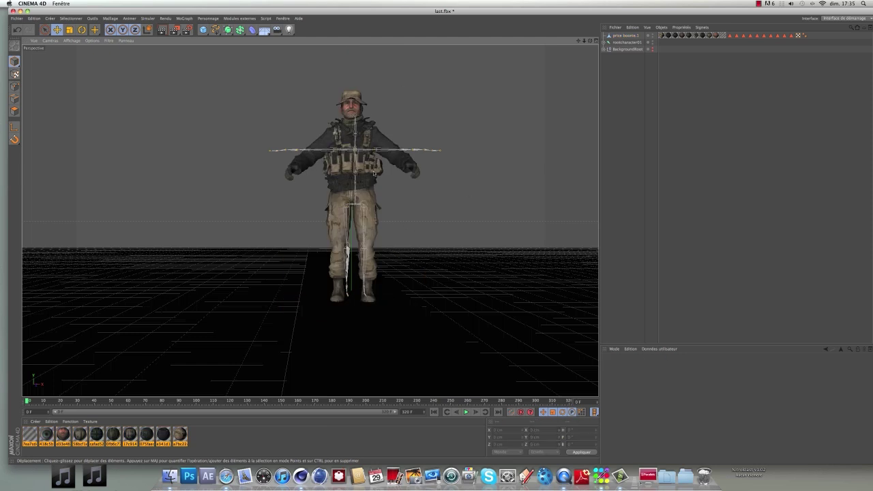
{"action": "left_click_drag", "start_coordinate": [374, 170], "coordinate": [379, 205], "text": "alt"}
{"action": "left_click", "coordinate": [378, 204]}
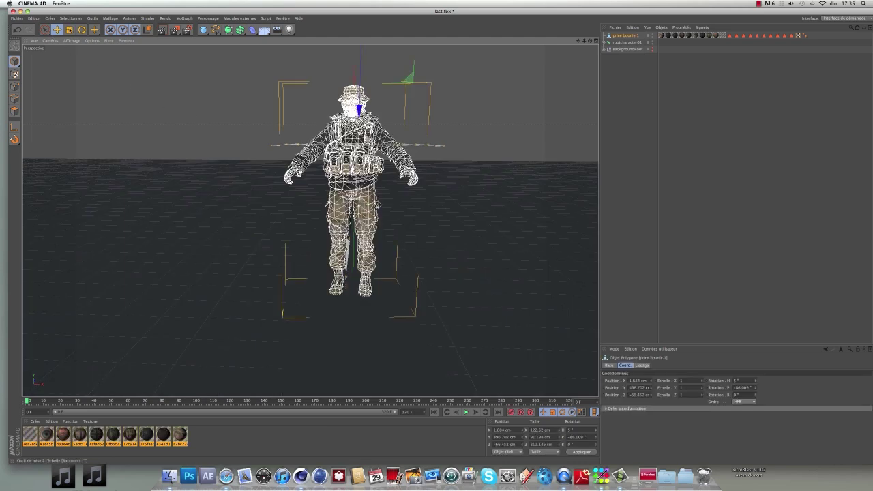
- Scale the soldier down to about 188 cm tall, lower it, and shift it along X to centre it on the skeleton
{"action": "key", "text": "t"}
{"action": "left_click_drag", "start_coordinate": [258, 174], "coordinate": [224, 252]}
{"action": "key", "text": "e"}
{"action": "left_click_drag", "start_coordinate": [359, 114], "coordinate": [358, 142]}
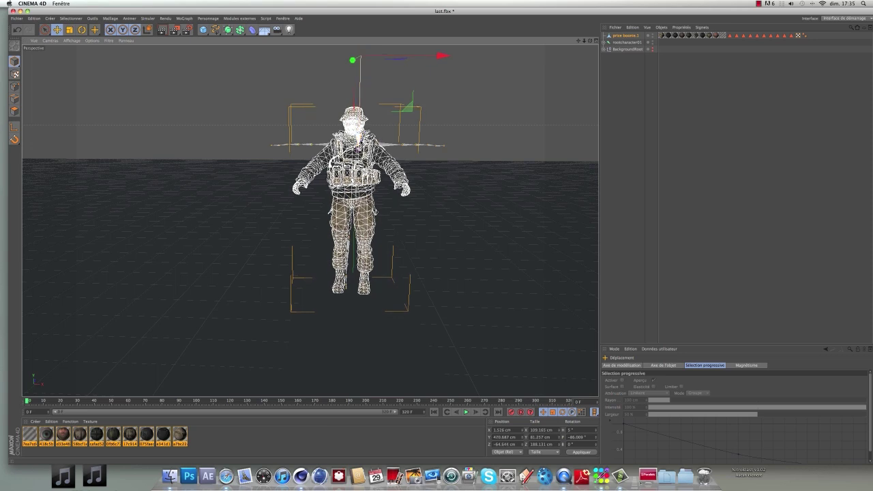
{"action": "left_click_drag", "start_coordinate": [441, 56], "coordinate": [448, 57]}
{"action": "left_click", "coordinate": [499, 164]}
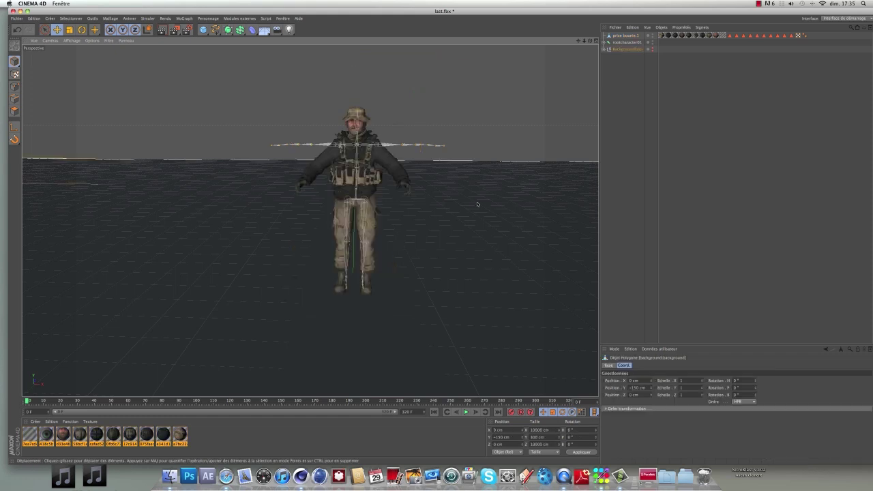
{"action": "scroll", "coordinate": [363, 138], "scroll_direction": "up", "scroll_amount": 2}
{"action": "left_click_drag", "start_coordinate": [364, 138], "coordinate": [359, 167]}
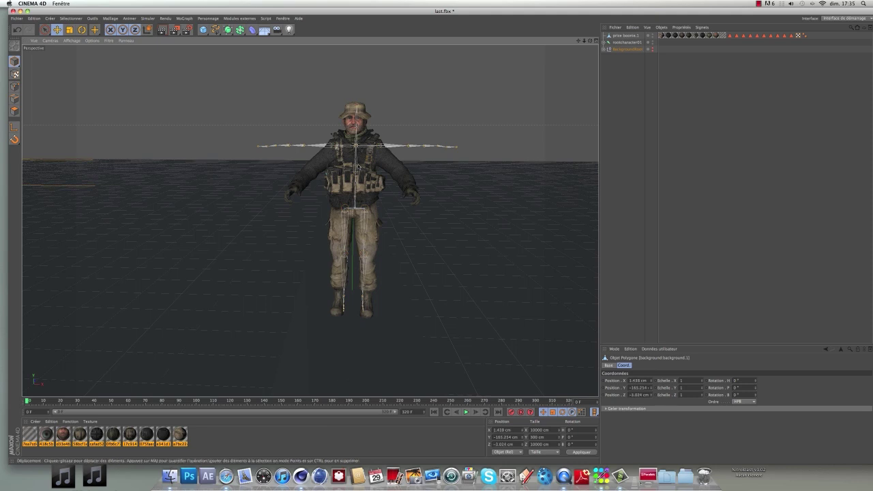
- Expand the rootcharacter01 hierarchy through the spine joints and the neck joints down to the head end
{"action": "left_click", "coordinate": [626, 42]}
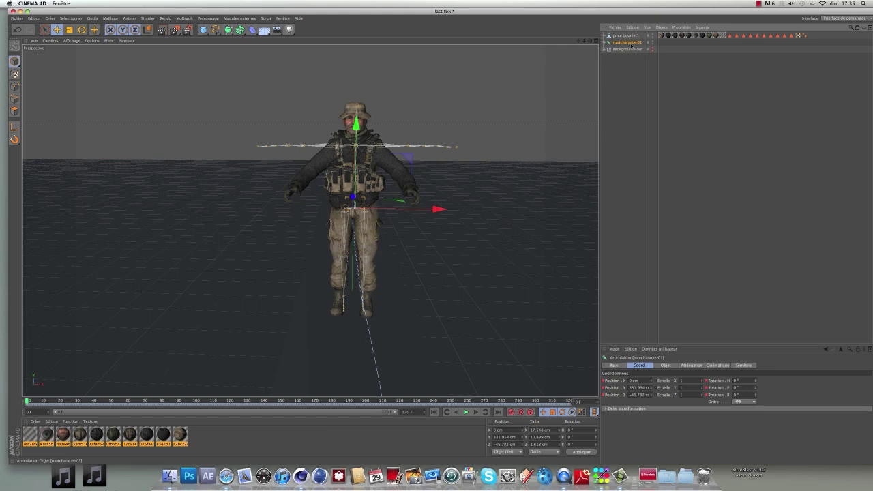
{"action": "left_click", "coordinate": [604, 43]}
{"action": "left_click", "coordinate": [608, 49]}
{"action": "left_click", "coordinate": [613, 57]}
{"action": "left_click", "coordinate": [647, 63]}
{"action": "left_click", "coordinate": [638, 70]}
{"action": "left_click", "coordinate": [620, 56]}
{"action": "left_click", "coordinate": [615, 63]}
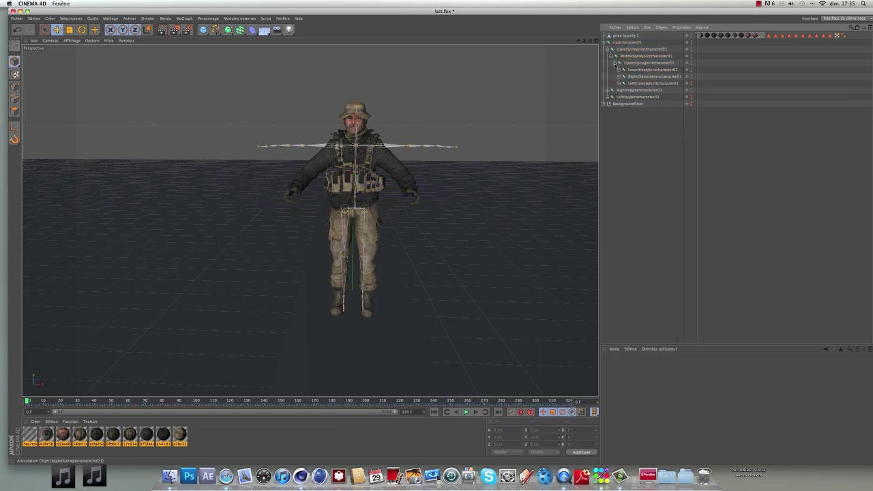
{"action": "left_click", "coordinate": [619, 70]}
{"action": "left_click", "coordinate": [624, 77]}
- Expand the right arm joints from the right clavicle down to the end of the fingers
{"action": "left_click", "coordinate": [619, 90]}
{"action": "left_click", "coordinate": [625, 97]}
{"action": "left_click", "coordinate": [628, 104]}
{"action": "left_click", "coordinate": [631, 110]}
{"action": "left_click", "coordinate": [635, 117]}
{"action": "left_click", "coordinate": [639, 125]}
- Expand the left arm joints from the left clavicle down to the end of the fingers
{"action": "left_click", "coordinate": [620, 138]}
{"action": "left_click", "coordinate": [625, 145]}
{"action": "left_click", "coordinate": [628, 151]}
{"action": "left_click", "coordinate": [632, 158]}
{"action": "left_click", "coordinate": [651, 166]}
{"action": "left_click", "coordinate": [635, 165]}
{"action": "left_click", "coordinate": [639, 172]}
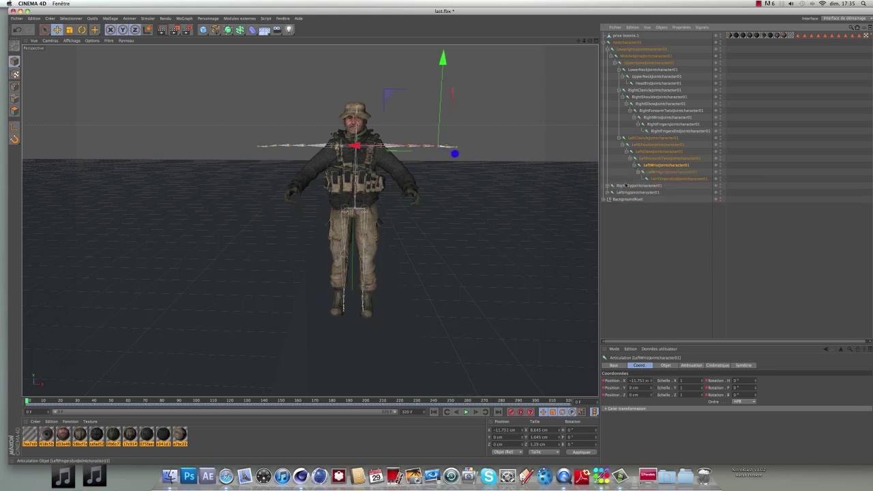
- Expand the right leg joints from the right hip down to the end of the toes
{"action": "left_click", "coordinate": [612, 185]}
{"action": "left_click", "coordinate": [608, 185]}
{"action": "left_click", "coordinate": [611, 192]}
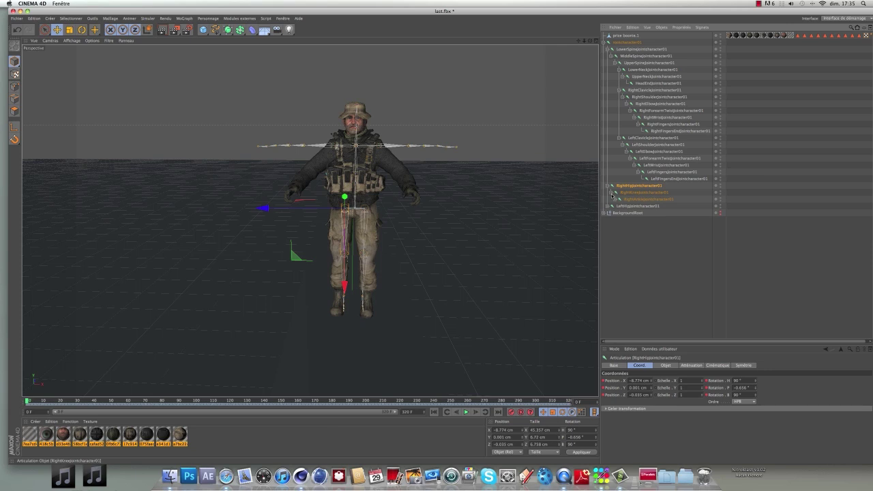
{"action": "left_click", "coordinate": [619, 203]}
{"action": "left_click", "coordinate": [615, 199]}
{"action": "left_click", "coordinate": [619, 206]}
{"action": "left_click", "coordinate": [622, 213]}
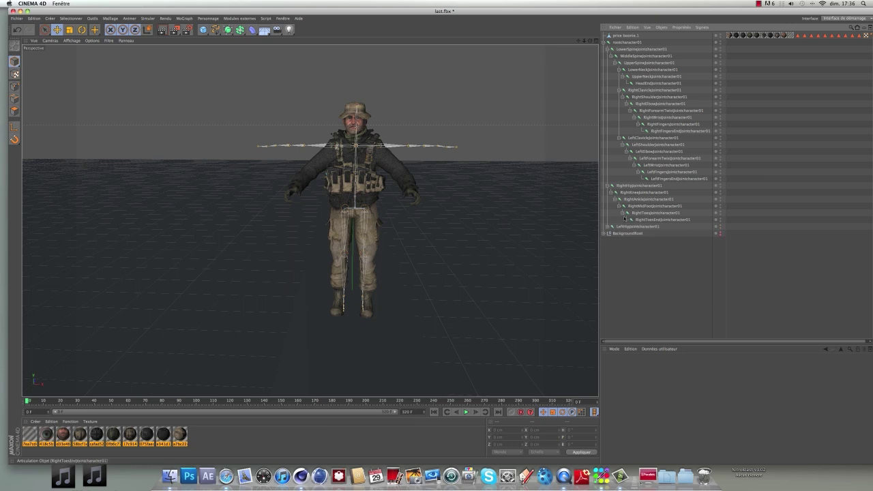
- Expand the left leg joints from the left hip down to the end of the toes
{"action": "left_click", "coordinate": [608, 226]}
{"action": "left_click", "coordinate": [611, 233]}
{"action": "left_click", "coordinate": [614, 240]}
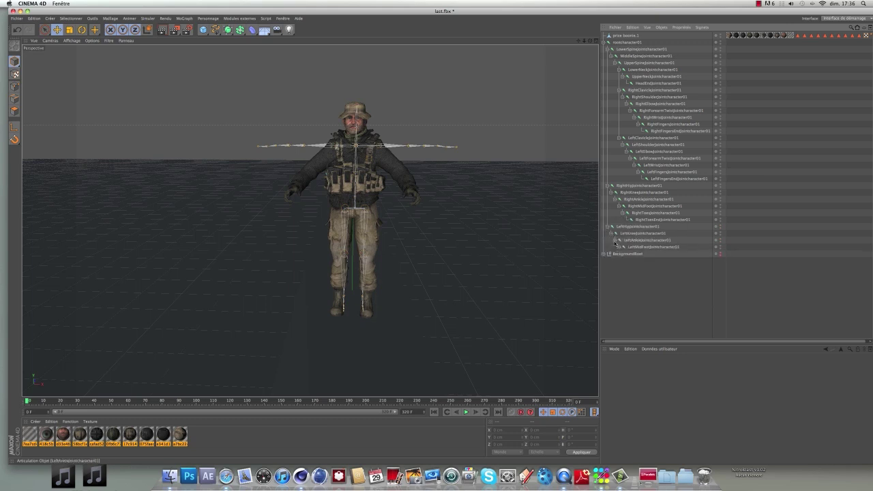
{"action": "left_click", "coordinate": [619, 247]}
{"action": "left_click", "coordinate": [623, 254]}
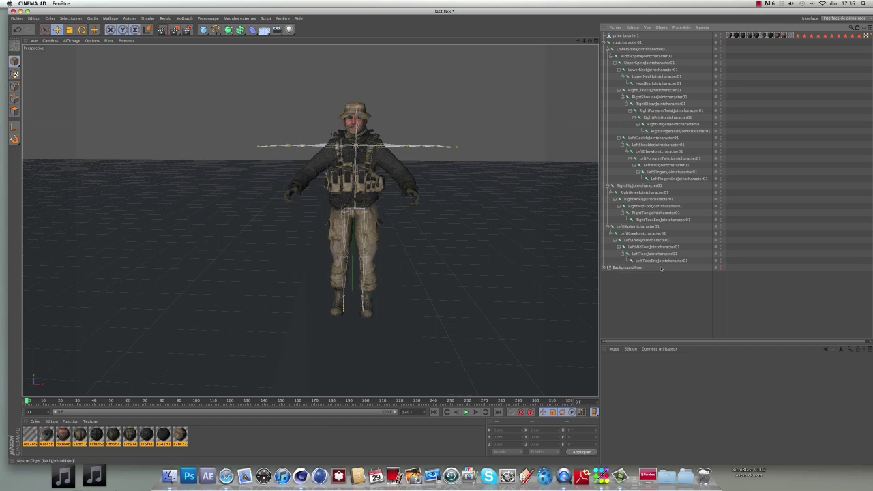
- Rotate the right shoulder joint to about H 10°, P -12°, B -59° so the arm bones follow the soldier's right arm
{"action": "left_click", "coordinate": [655, 91]}
{"action": "left_click", "coordinate": [655, 96]}
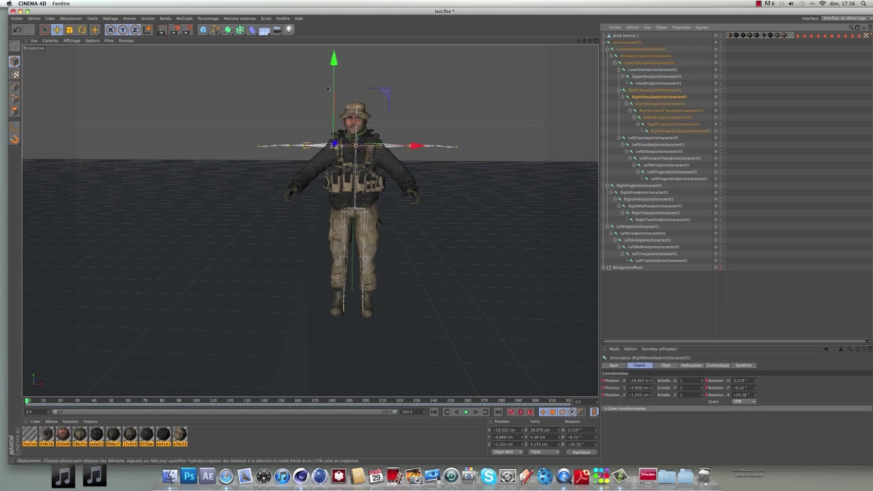
{"action": "scroll", "coordinate": [307, 163], "scroll_direction": "up", "scroll_amount": 3}
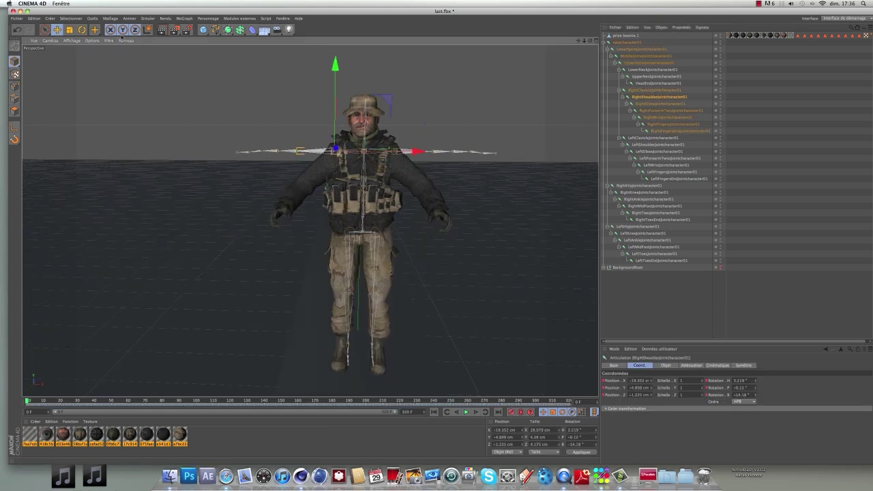
{"action": "key", "text": "r"}
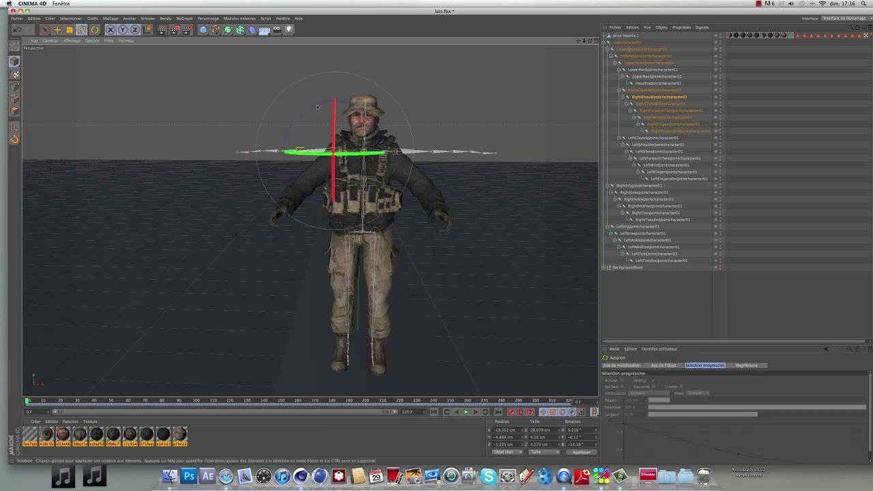
{"action": "scroll", "coordinate": [317, 107], "scroll_direction": "up", "scroll_amount": 2}
{"action": "left_click_drag", "start_coordinate": [316, 104], "coordinate": [300, 149]}
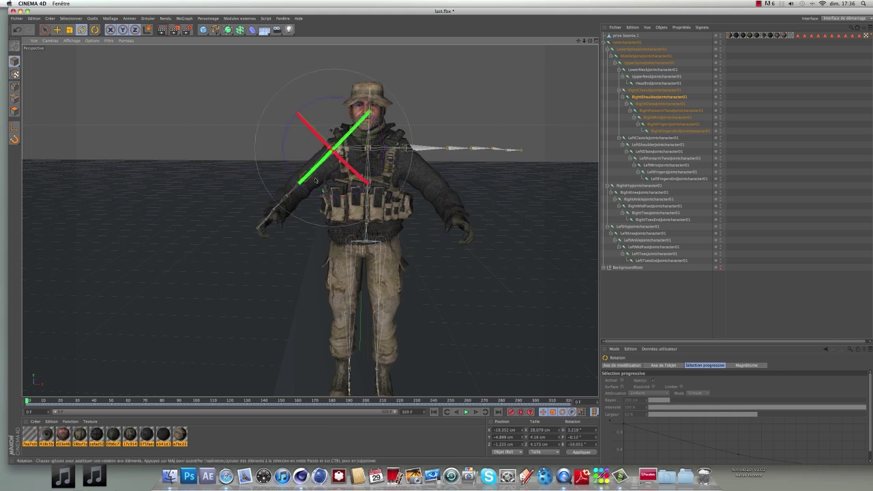
{"action": "left_click_drag", "start_coordinate": [316, 179], "coordinate": [175, 159], "text": "alt"}
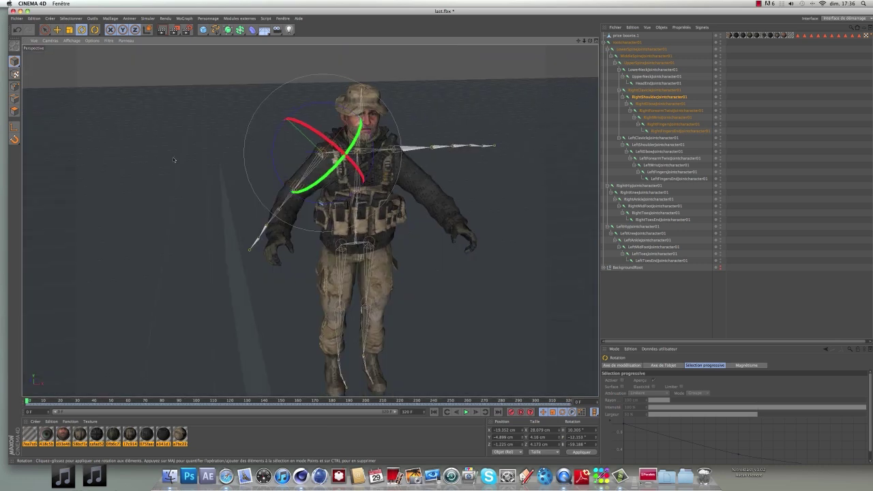
- Rotate the right elbow joint to a heading of about 39° to fit the forearm bones inside the soldier's right forearm
{"action": "left_click", "coordinate": [666, 104]}
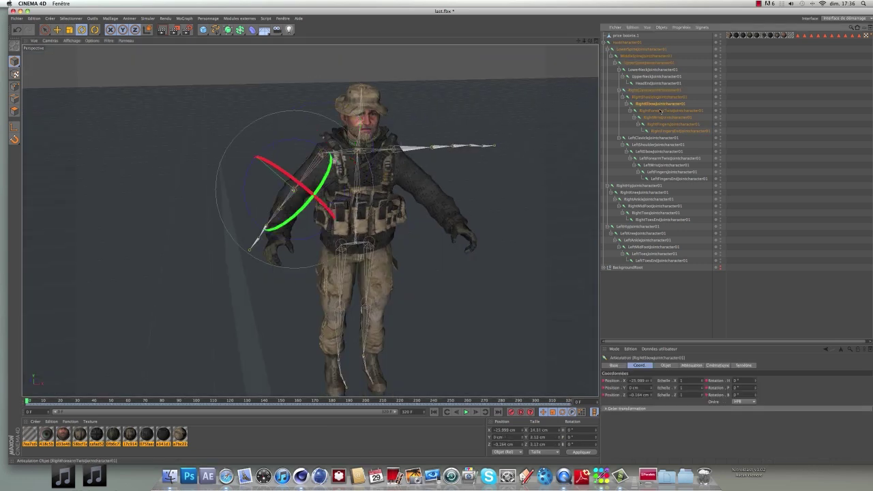
{"action": "left_click_drag", "start_coordinate": [326, 176], "coordinate": [326, 162]}
{"action": "mouse_move", "coordinate": [282, 234]}
{"action": "left_mouse_down", "text": "alt"}
{"action": "mouse_move", "coordinate": [430, 158]}
{"action": "mouse_move", "coordinate": [246, 204]}
{"action": "left_mouse_up", "text": "alt"}
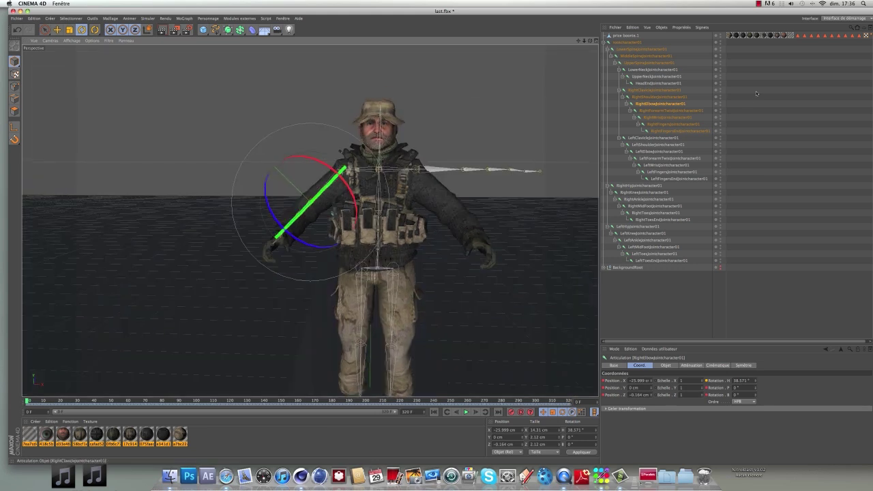
- Fit the left arm bones by rotating the left shoulder to about H -24°, P 30°, B -54° and the left elbow to about H -32°, B -7°
{"action": "left_click", "coordinate": [656, 145]}
{"action": "left_click_drag", "start_coordinate": [462, 143], "coordinate": [581, 209]}
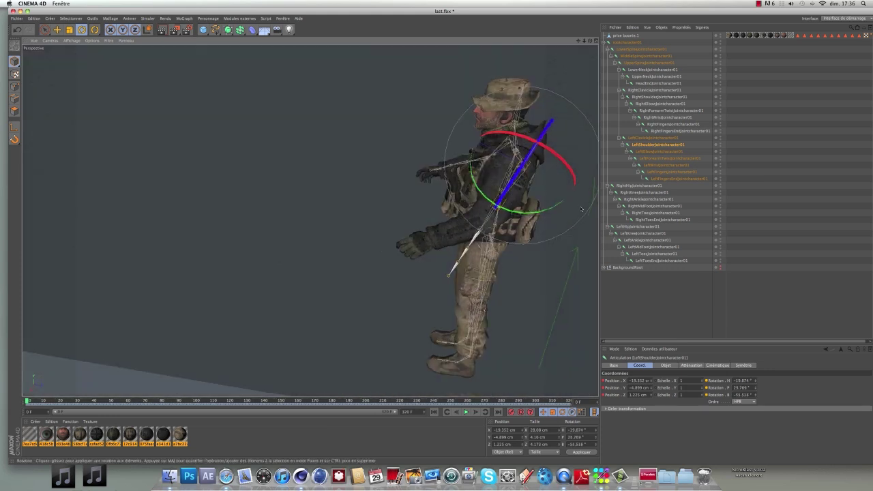
{"action": "left_click", "coordinate": [655, 152]}
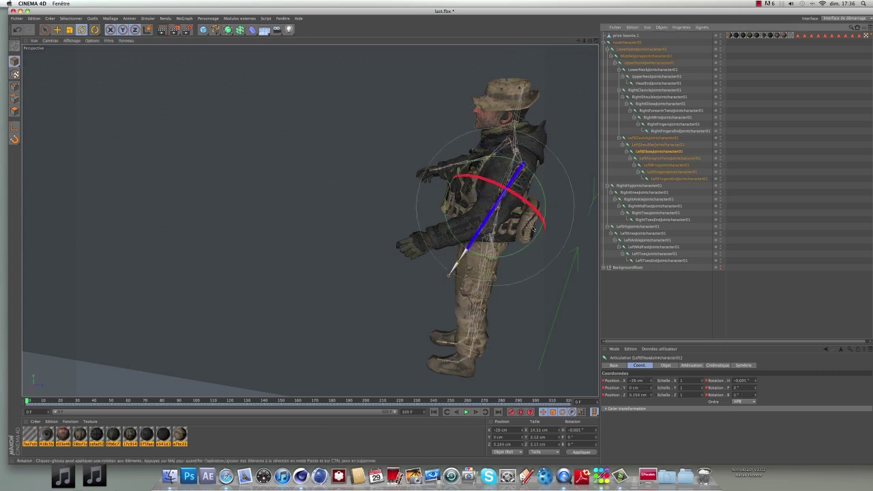
{"action": "mouse_move", "coordinate": [493, 259]}
{"action": "left_mouse_down"}
{"action": "mouse_move", "coordinate": [517, 246]}
{"action": "mouse_move", "coordinate": [492, 257]}
{"action": "left_mouse_up"}
{"action": "left_click_drag", "start_coordinate": [474, 188], "coordinate": [546, 176], "text": "alt"}
{"action": "left_click_drag", "start_coordinate": [461, 204], "coordinate": [459, 211]}
{"action": "left_click_drag", "start_coordinate": [352, 208], "coordinate": [287, 171], "text": "alt"}
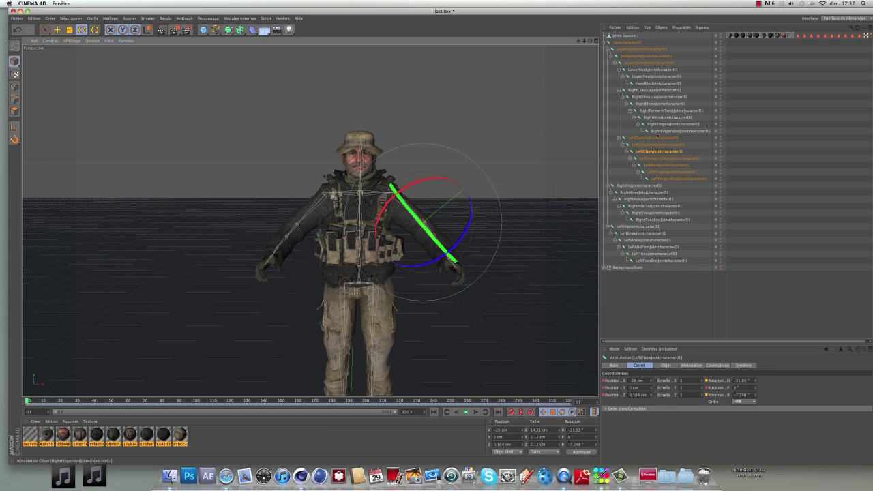
- Spread the leg bones into the soldier's legs by rotating the right hip's pitch to about 3° and the left hip's to about -3°
{"action": "scroll", "coordinate": [405, 239], "scroll_direction": "down", "scroll_amount": 3}
{"action": "mouse_move", "coordinate": [578, 41]}
{"action": "left_mouse_down"}
{"action": "mouse_move", "coordinate": [566, 1]}
{"action": "mouse_move", "coordinate": [572, 52]}
{"action": "left_mouse_up"}
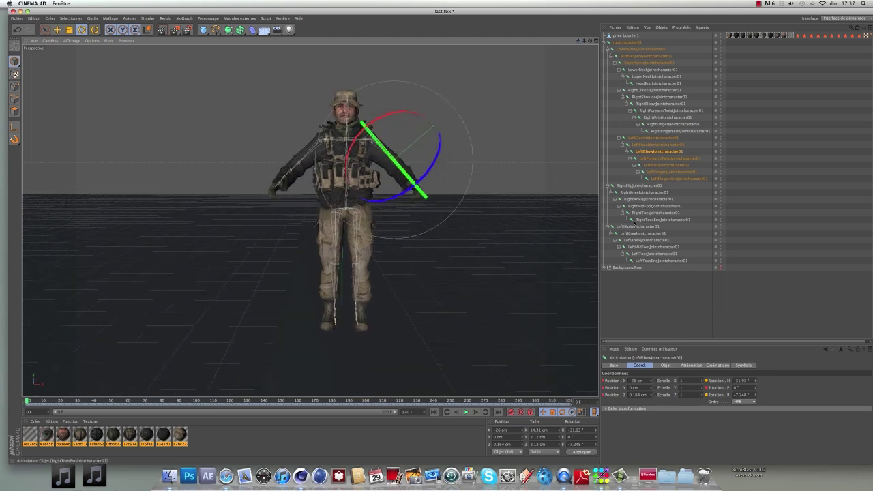
{"action": "left_click", "coordinate": [634, 186]}
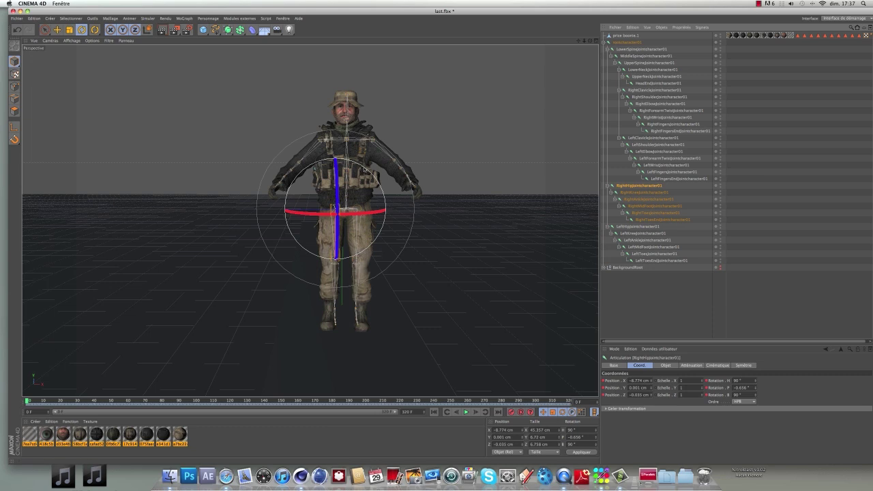
{"action": "left_click_drag", "start_coordinate": [364, 168], "coordinate": [367, 171]}
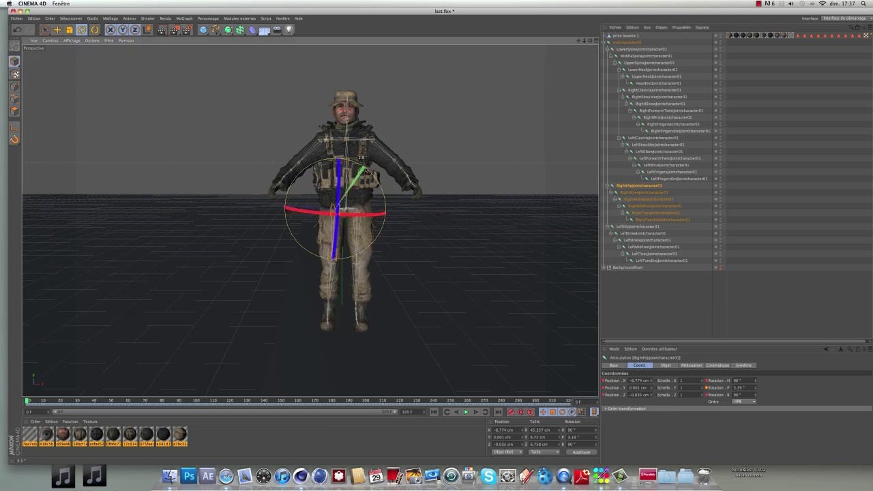
{"action": "left_click", "coordinate": [628, 226]}
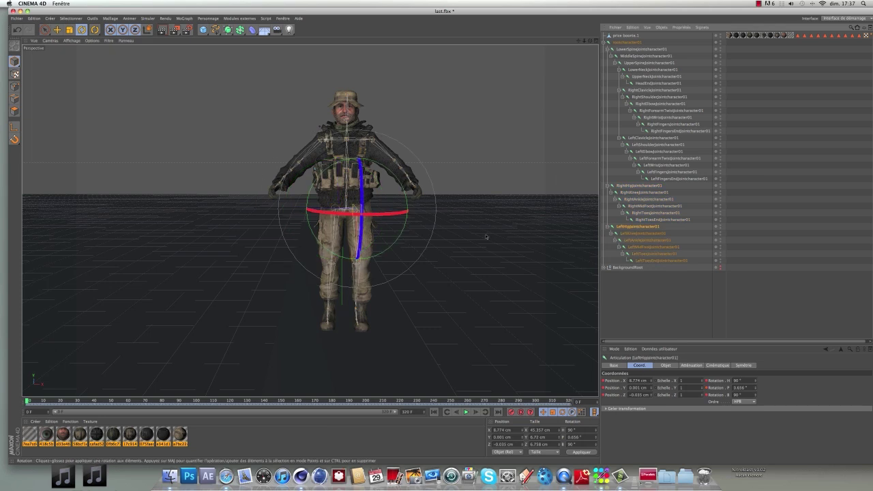
{"action": "left_click_drag", "start_coordinate": [393, 180], "coordinate": [395, 183]}
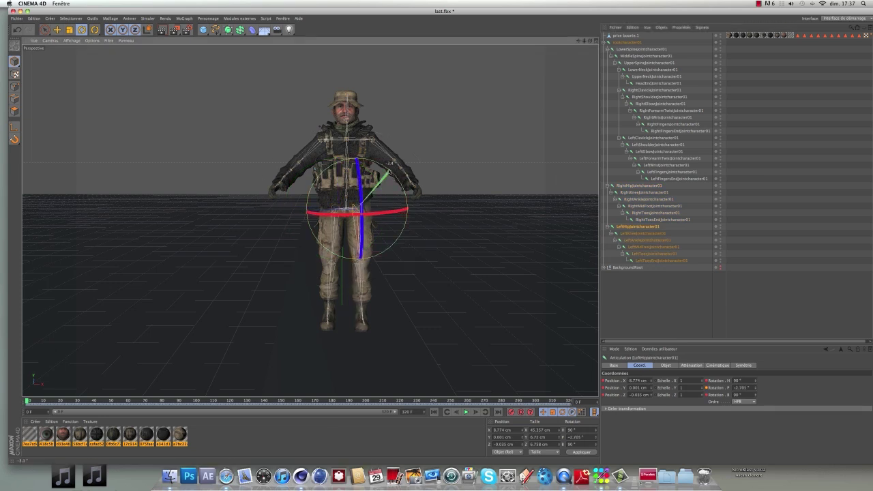
- Make the rootcharacter01 joint hierarchy a child of the soldier mesh
{"action": "left_click_drag", "start_coordinate": [663, 10], "coordinate": [635, 11]}
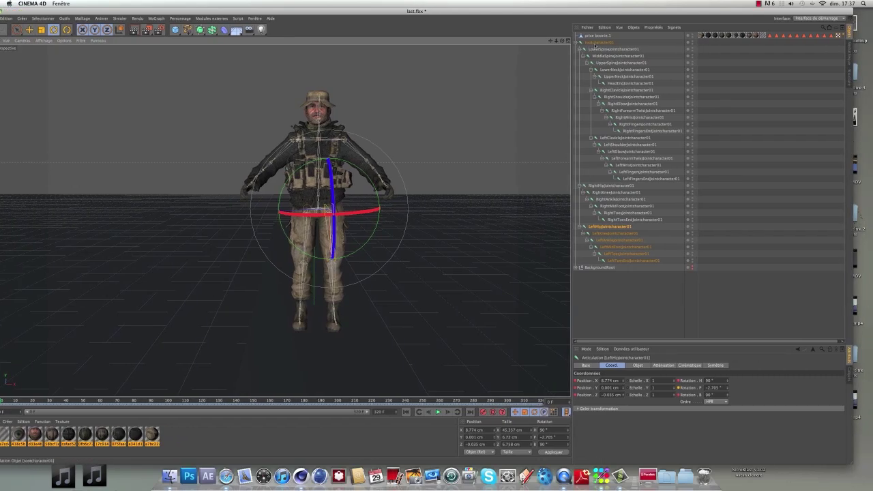
{"action": "left_click_drag", "start_coordinate": [595, 44], "coordinate": [604, 43]}
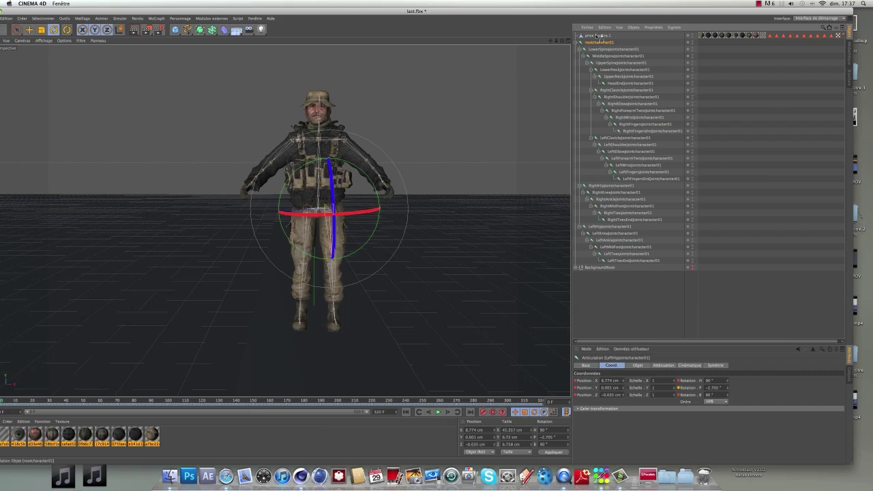
{"action": "left_click_drag", "start_coordinate": [598, 36], "coordinate": [598, 37]}
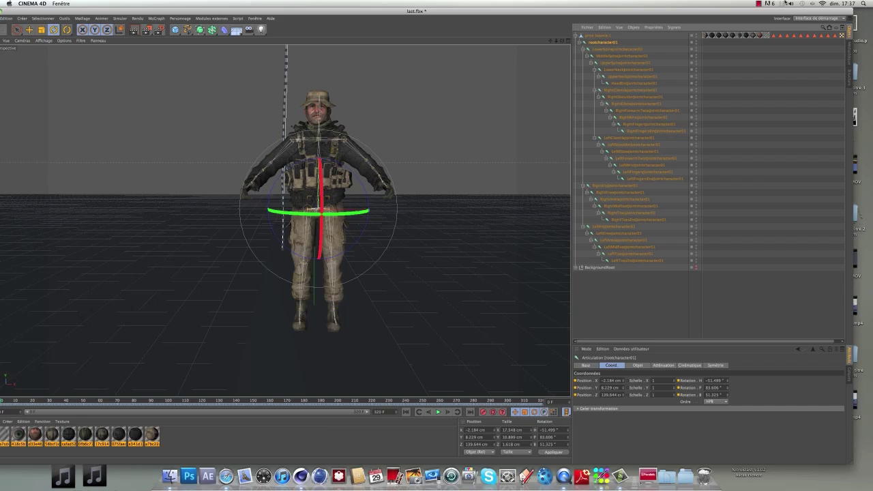
- Select the soldier mesh together with all skeleton joints and bind the mesh to the joints, leaving nothing selected
{"action": "left_click_drag", "start_coordinate": [773, 14], "coordinate": [721, 12]}
{"action": "left_click_drag", "start_coordinate": [518, 318], "coordinate": [433, 300]}
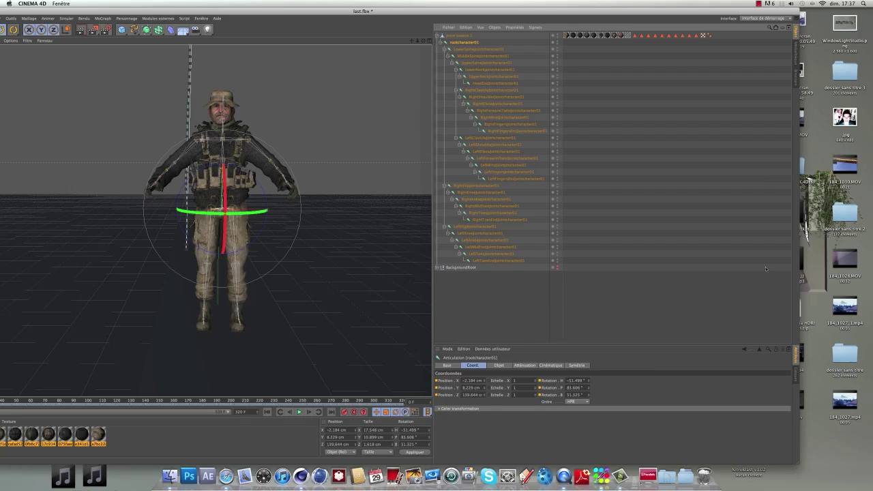
{"action": "left_click_drag", "start_coordinate": [786, 263], "coordinate": [431, 30]}
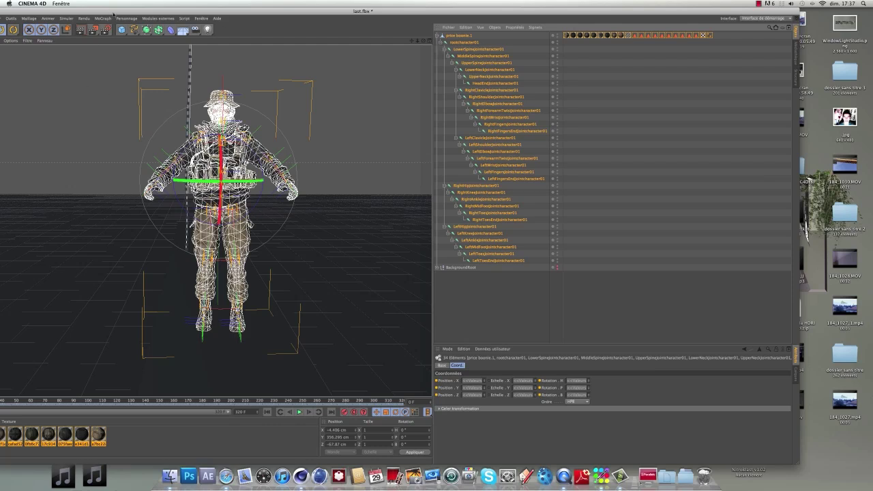
{"action": "left_click", "coordinate": [119, 19]}
{"action": "mouse_move", "coordinate": [135, 35]}
{"action": "left_click", "coordinate": [198, 45]}
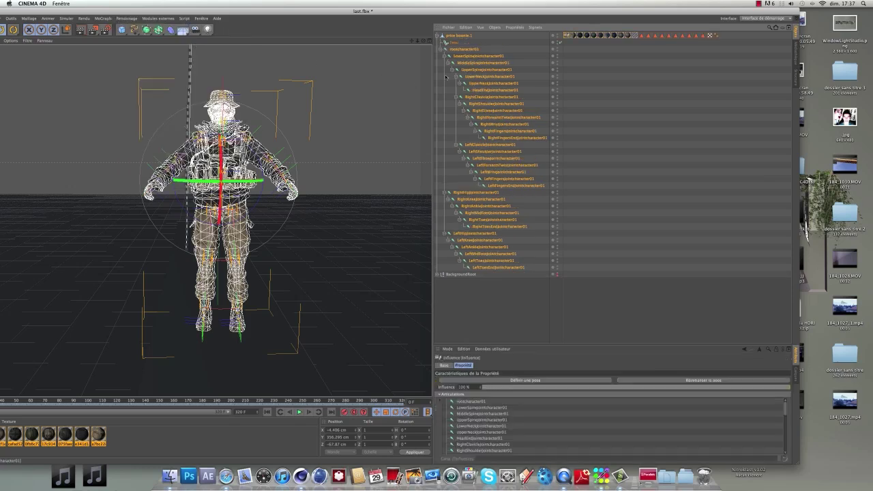
{"action": "left_click", "coordinate": [506, 298]}
{"action": "mouse_move", "coordinate": [332, 10]}
{"action": "left_mouse_down"}
{"action": "mouse_move", "coordinate": [418, 10]}
{"action": "mouse_move", "coordinate": [407, 10]}
{"action": "left_mouse_up"}
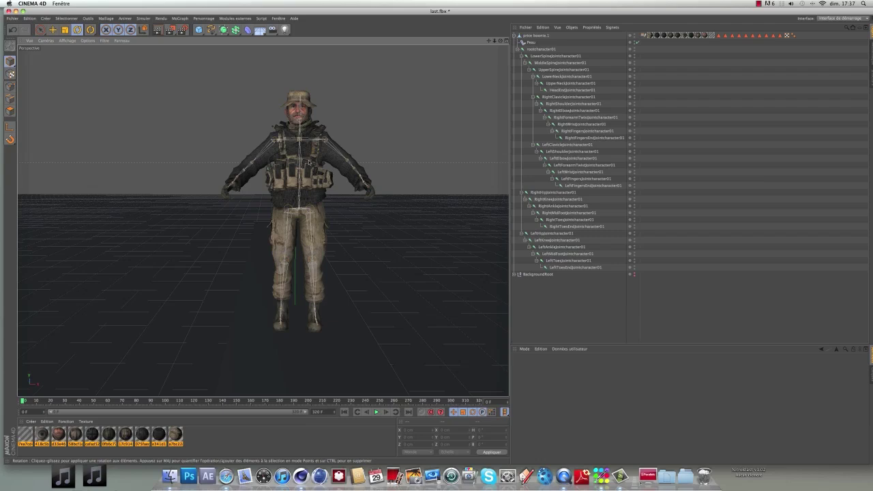
- Set the soldier mesh's X, Y and Z position to 0 cm
{"action": "left_click", "coordinate": [532, 36]}
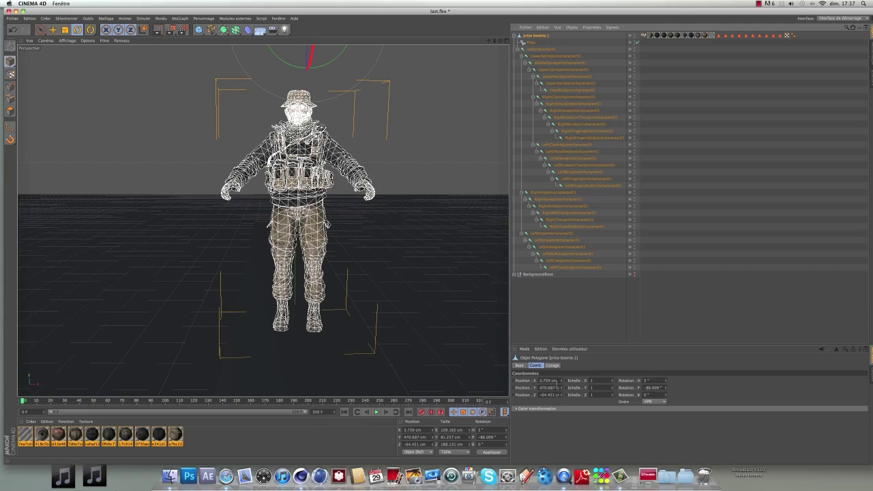
{"action": "left_click_drag", "start_coordinate": [559, 382], "coordinate": [549, 382]}
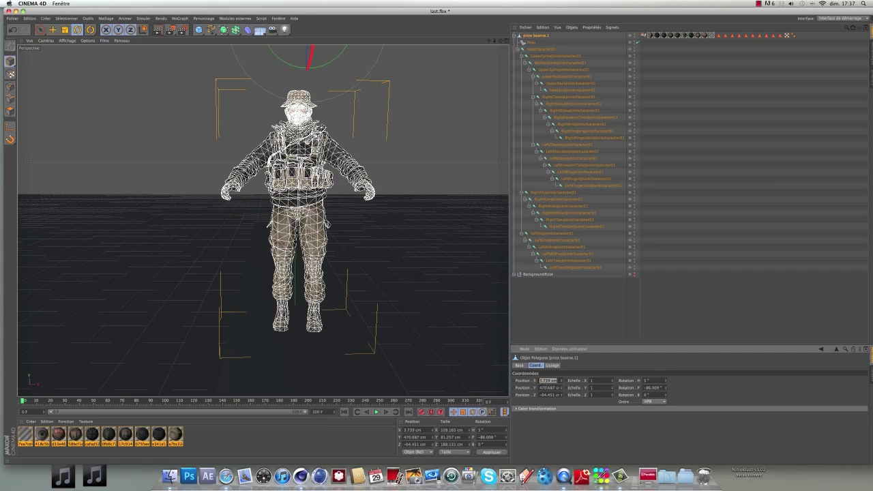
{"action": "type", "text": "0"}
{"action": "key", "text": "Return"}
{"action": "double_click", "coordinate": [540, 388]}
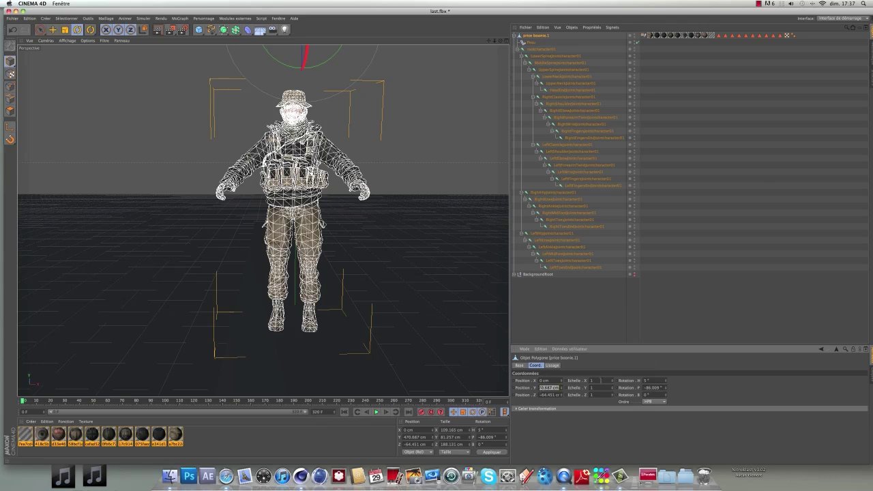
{"action": "type", "text": "0"}
{"action": "key", "text": "Return"}
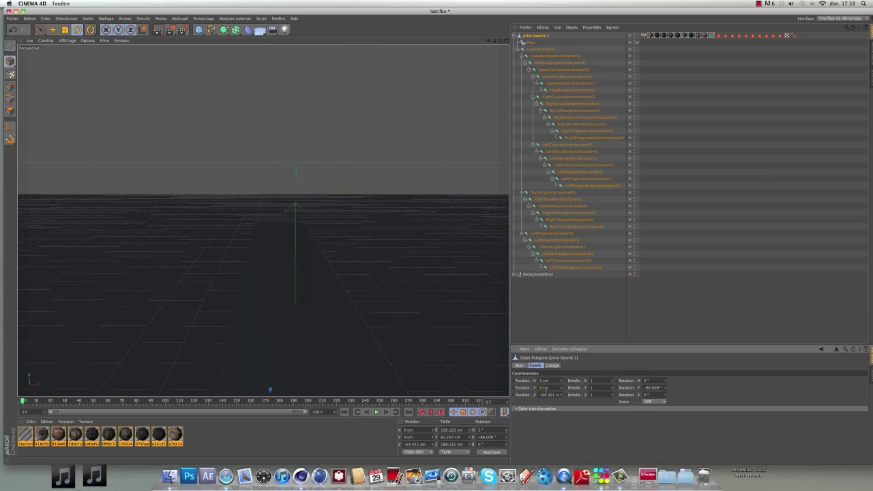
{"action": "left_click_drag", "start_coordinate": [540, 395], "coordinate": [563, 396]}
{"action": "type", "text": "0"}
{"action": "key", "text": "Return"}
- Reset the soldier mesh's heading and pitch rotation to 0°
{"action": "double_click", "coordinate": [665, 388]}
{"action": "type", "text": "0"}
{"action": "key", "text": "Return"}
- Play the animation and scrub back to about frame 27, examining the soldier's movement over the background block from several angles
{"action": "left_click", "coordinate": [376, 412]}
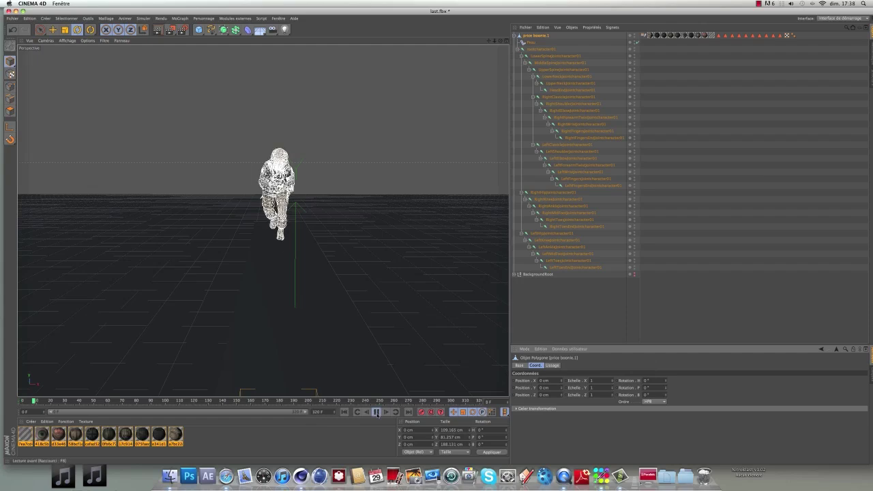
{"action": "left_click", "coordinate": [426, 322]}
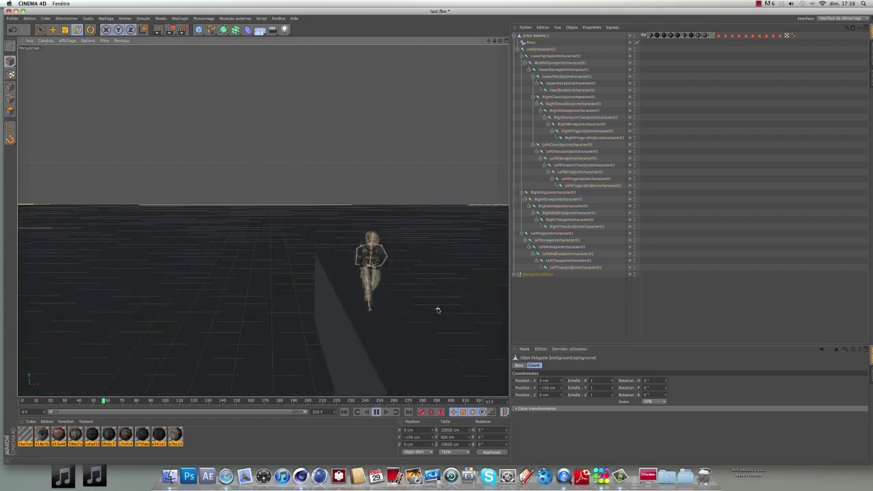
{"action": "left_click_drag", "start_coordinate": [375, 275], "coordinate": [406, 210], "text": "alt"}
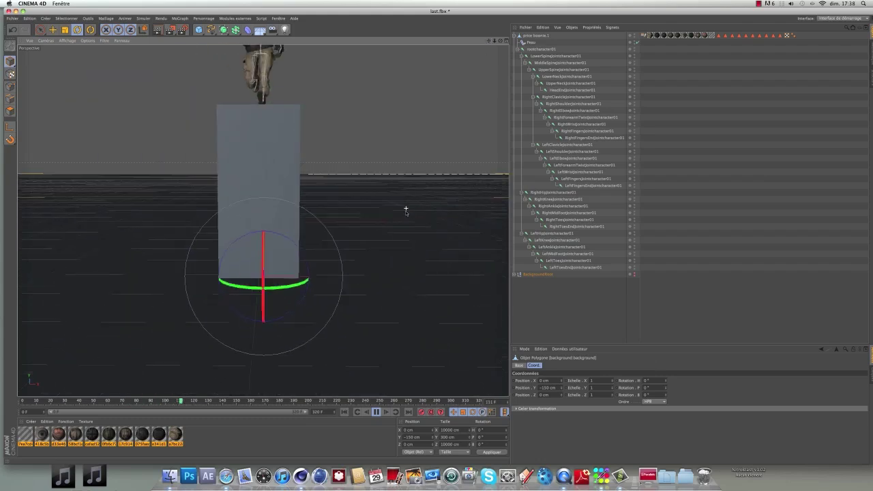
{"action": "scroll", "coordinate": [406, 210], "scroll_direction": "down", "scroll_amount": 3}
{"action": "scroll", "coordinate": [431, 187], "scroll_direction": "down", "scroll_amount": 3}
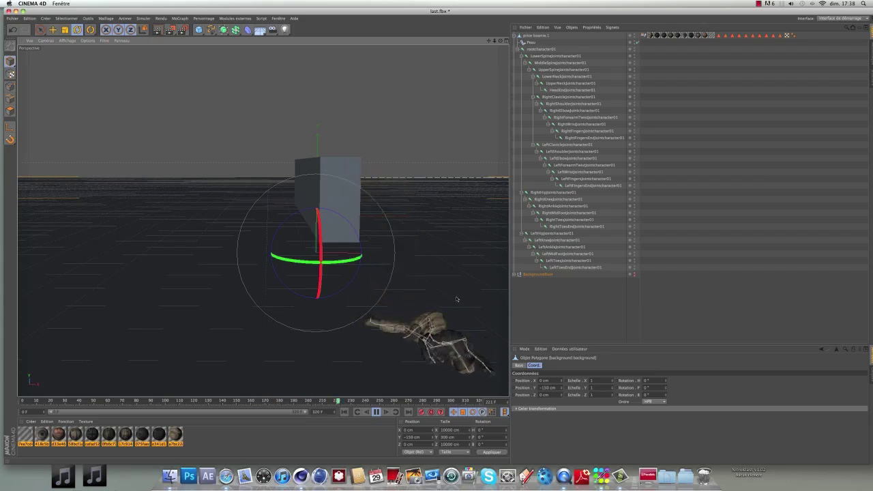
{"action": "left_click", "coordinate": [376, 413]}
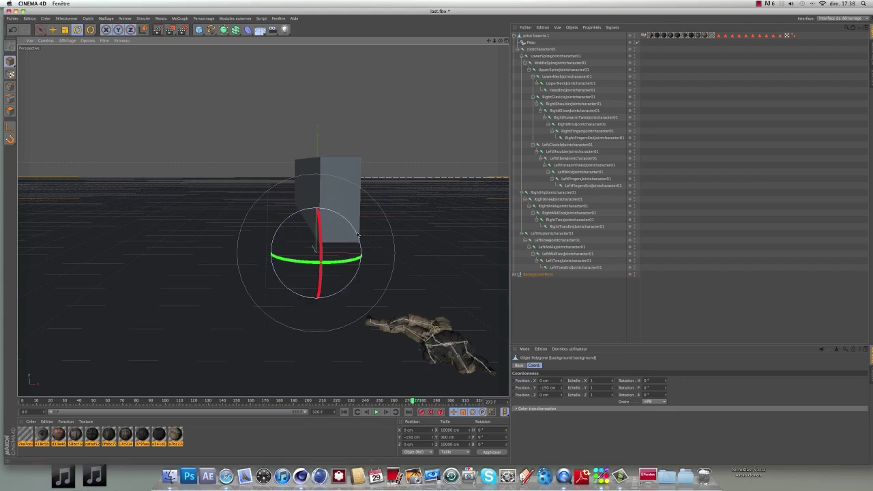
{"action": "left_click_drag", "start_coordinate": [346, 199], "coordinate": [246, 203], "text": "alt"}
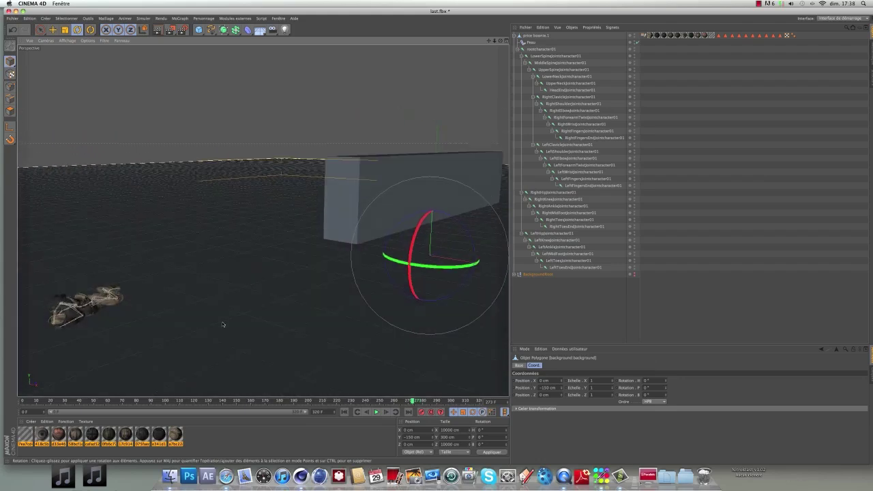
{"action": "left_click_drag", "start_coordinate": [408, 401], "coordinate": [66, 373]}
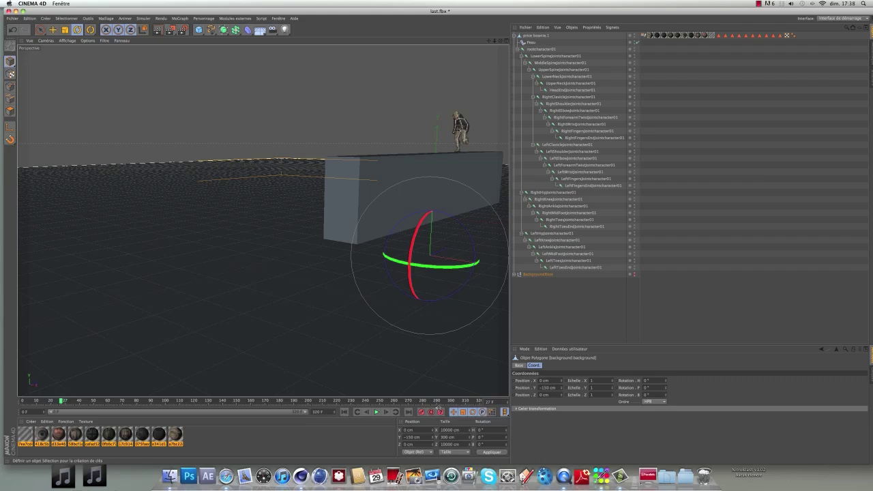
{"action": "left_click", "coordinate": [758, 4]}
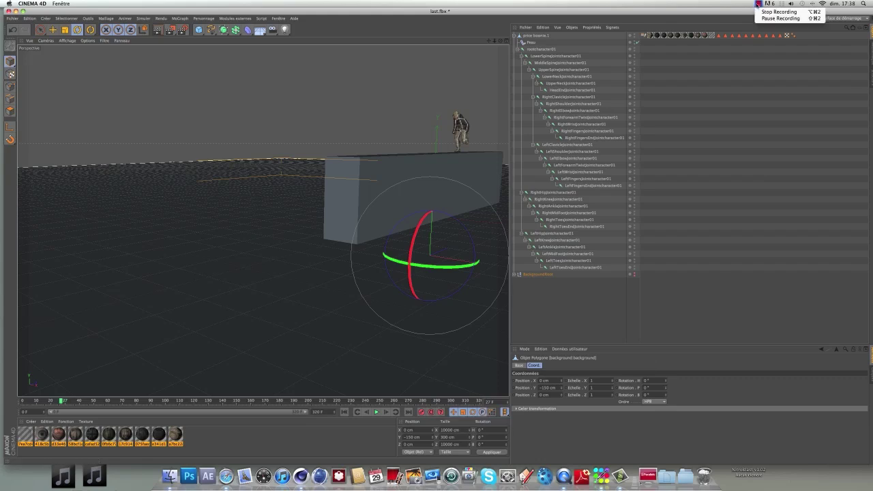